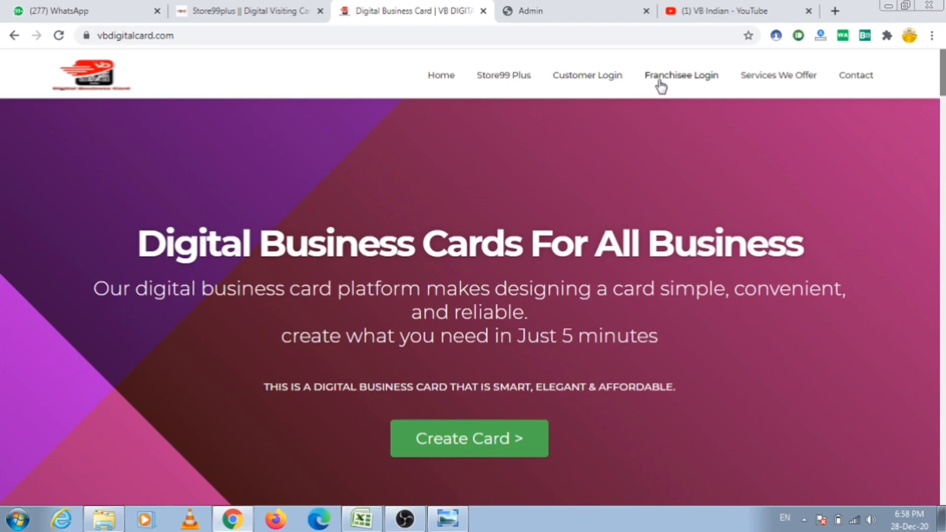
# Sign in through Franchisee Login with the store's email address and account password
pyautogui.click(659, 80)
pyautogui.click(522, 249)
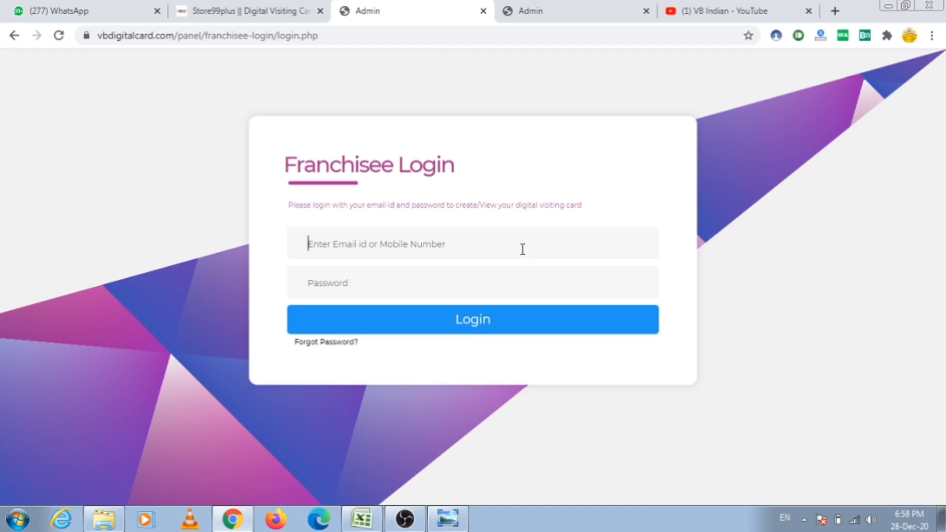
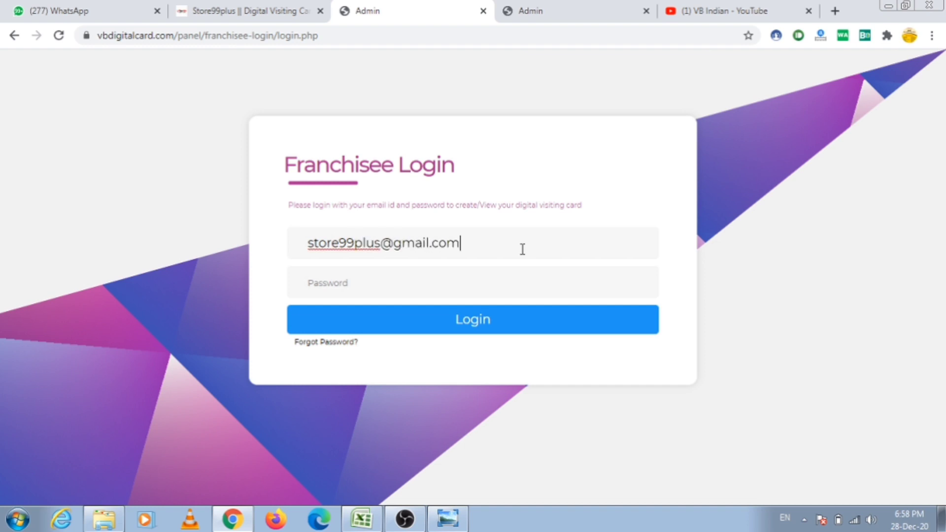
pyautogui.press('Tab')
pyautogui.write('123456')
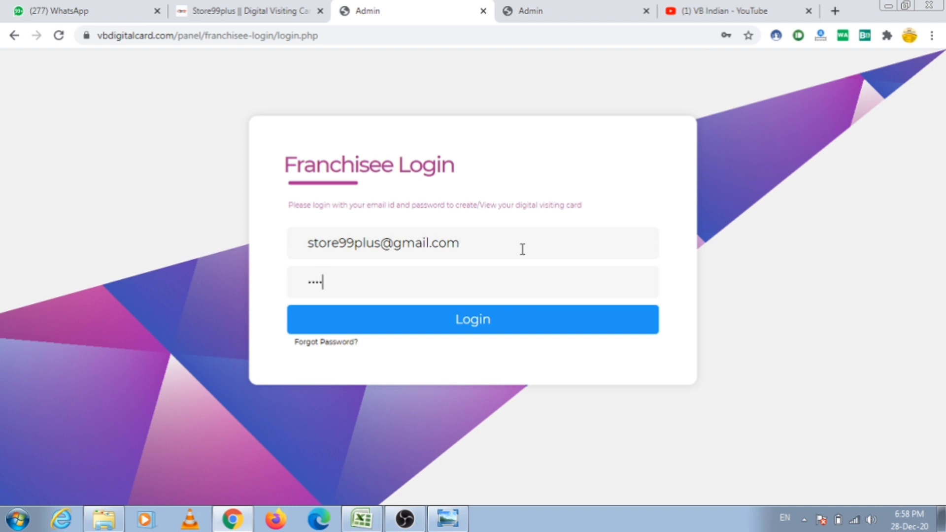
pyautogui.write('789')
pyautogui.click(500, 326)
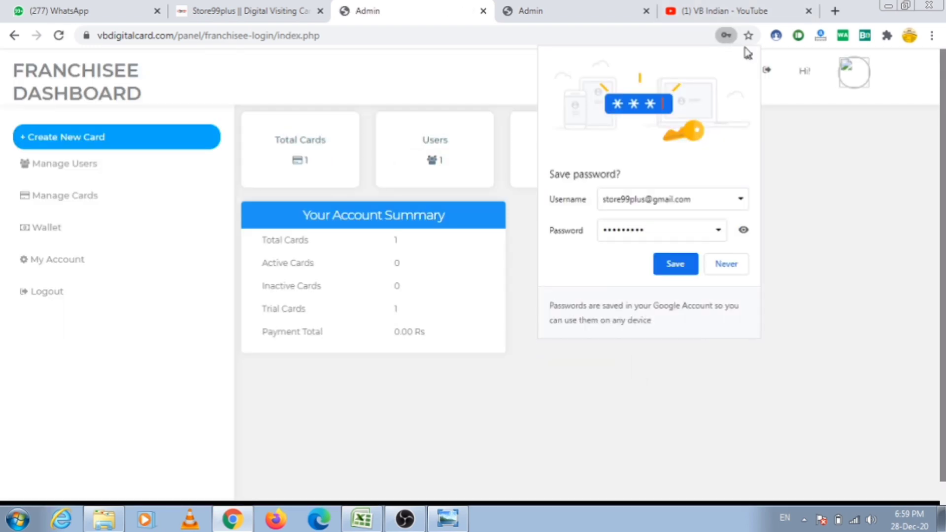
# Dismiss the save-password prompt, then check the Total Cards, Users and Wallet pages in turn
pyautogui.click(749, 56)
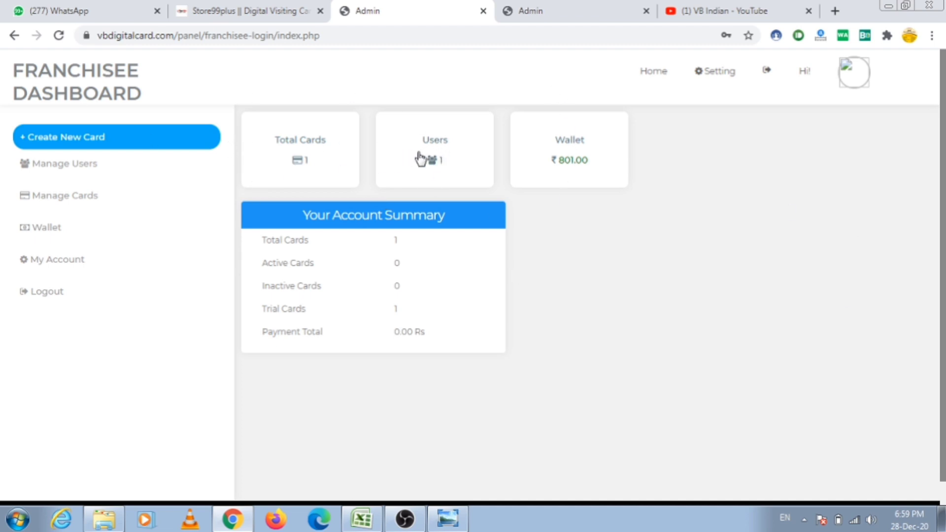
pyautogui.click(318, 153)
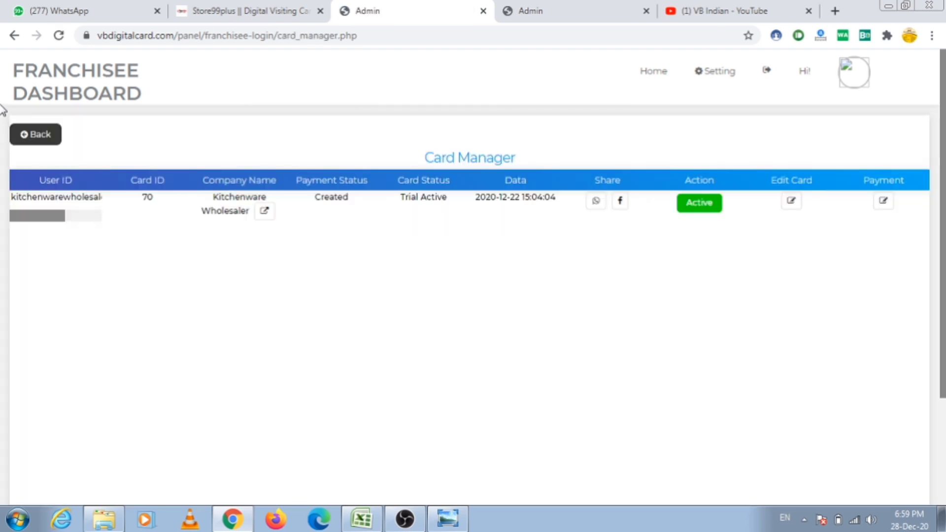
pyautogui.click(14, 36)
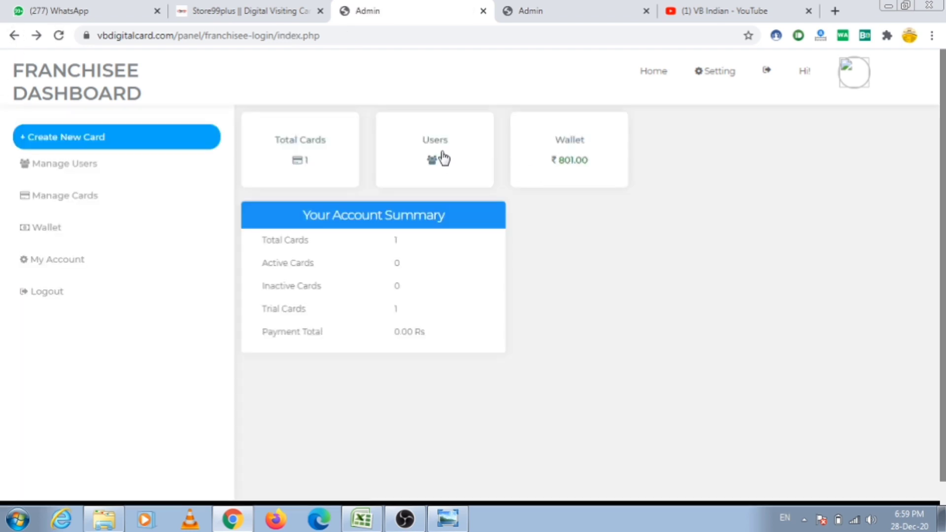
pyautogui.click(445, 162)
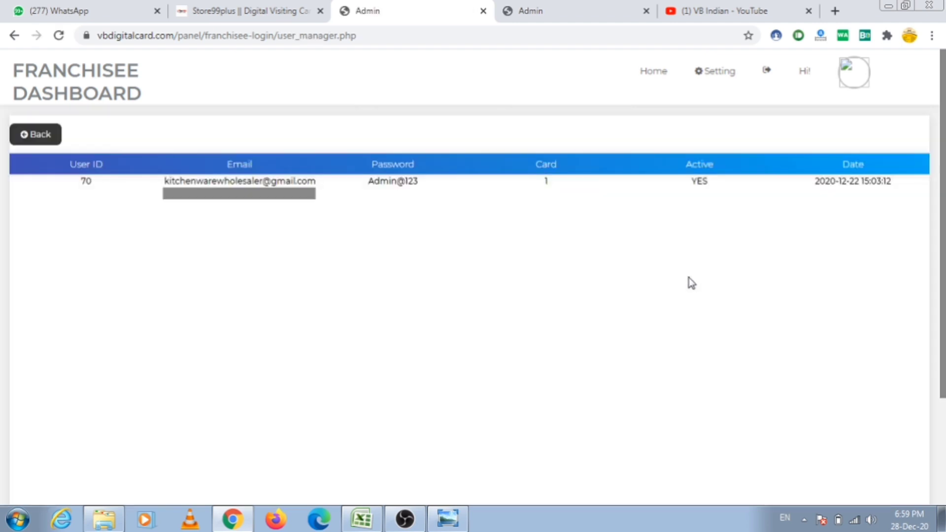
pyautogui.click(14, 35)
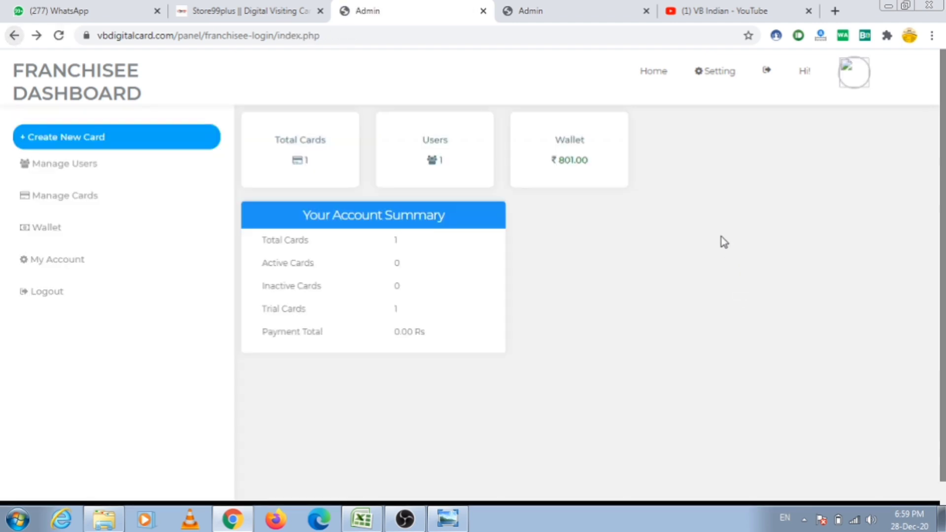
pyautogui.click(572, 162)
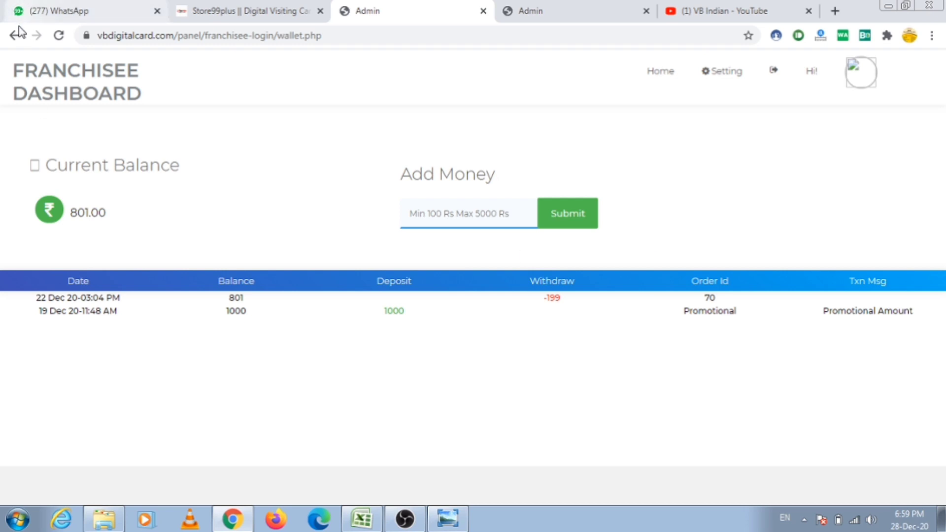
pyautogui.click(17, 34)
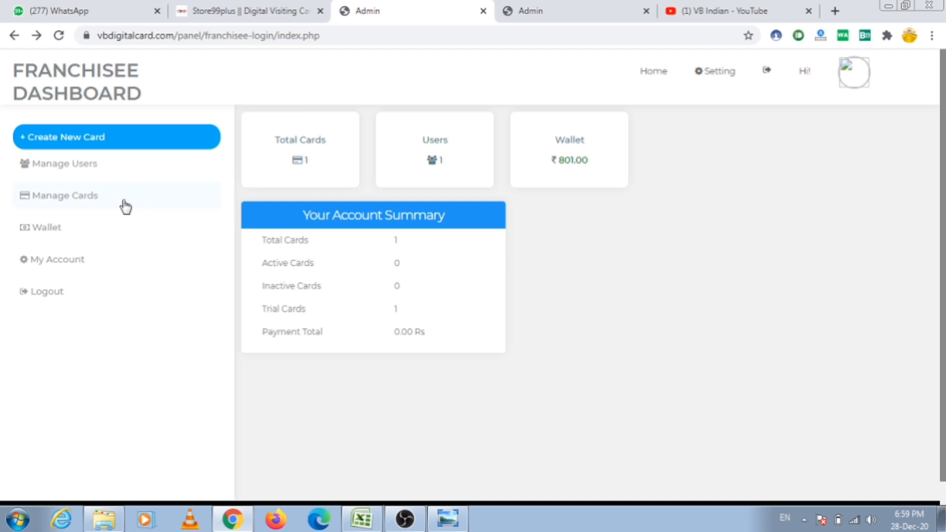
pyautogui.click(91, 176)
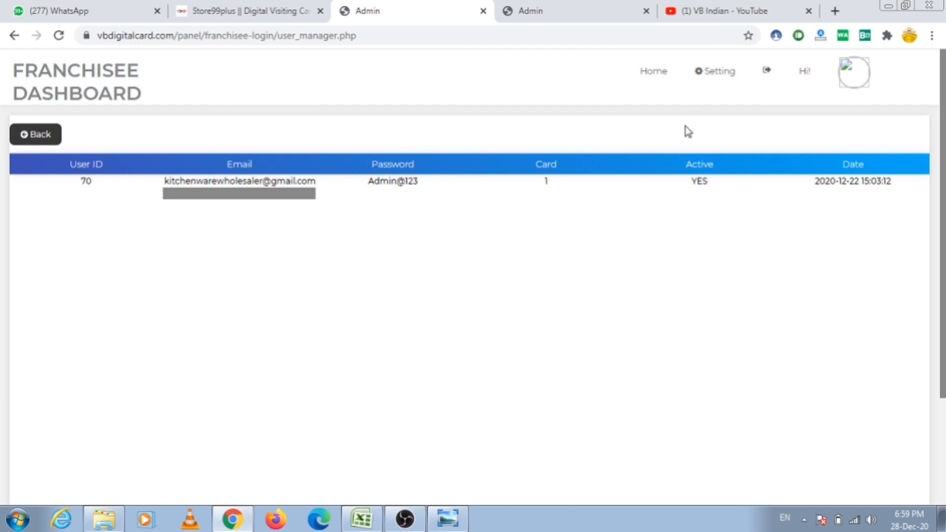
pyautogui.click(24, 136)
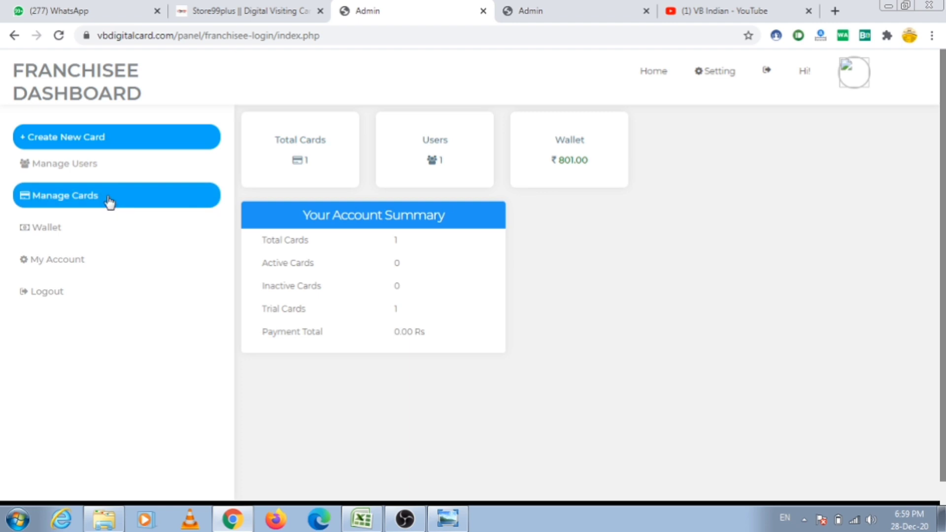
pyautogui.click(103, 189)
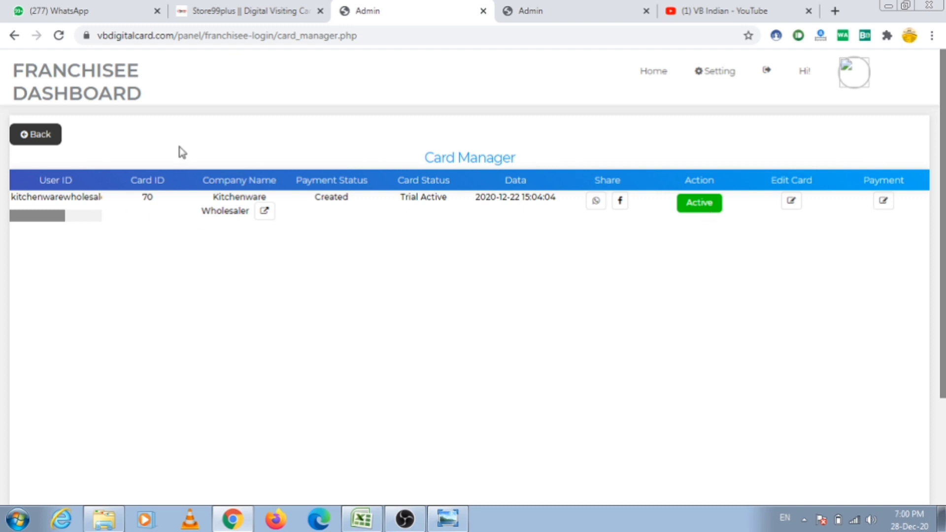
pyautogui.click(41, 138)
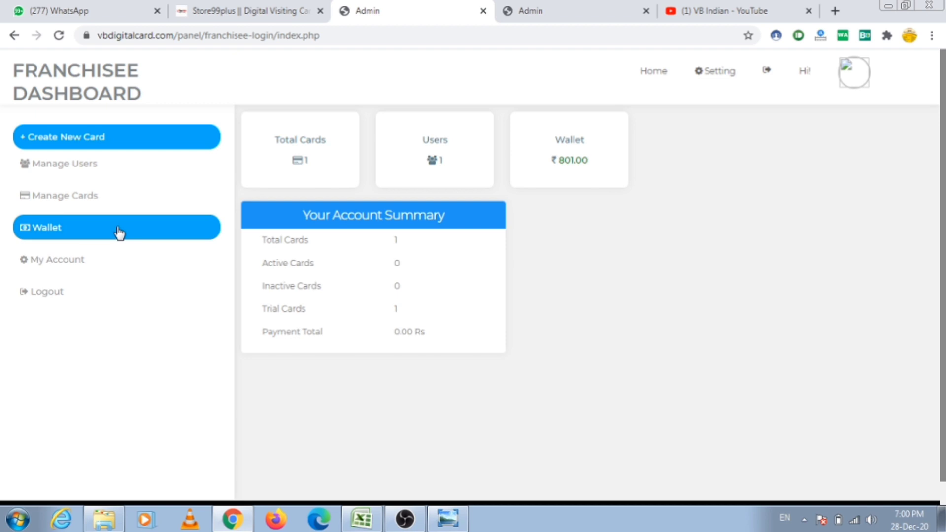
pyautogui.click(119, 233)
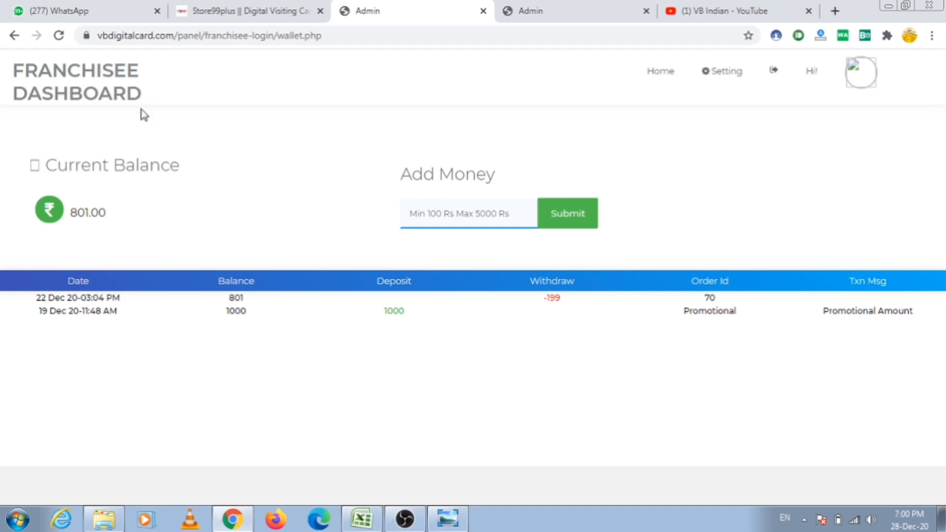
pyautogui.click(14, 36)
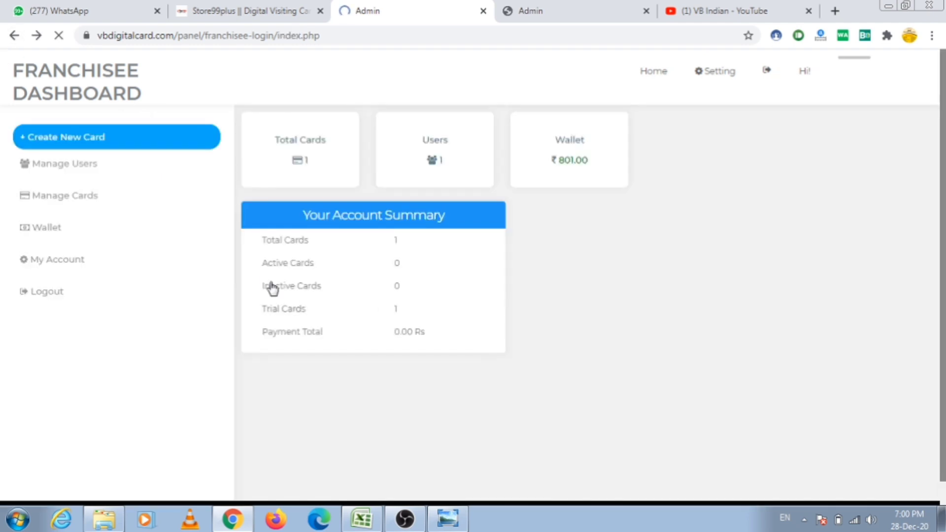
# Look over the My Account form, return to the dashboard, and show the Rs.99 franchise offer image
pyautogui.click(110, 266)
pyautogui.scroll(-9, 606, 304)
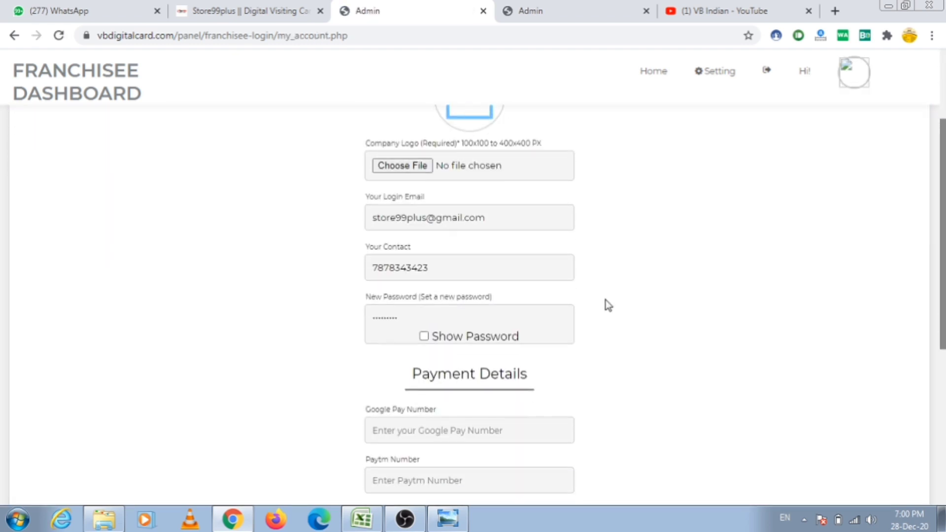
pyautogui.scroll(5, 607, 304)
pyautogui.scroll(3, 609, 306)
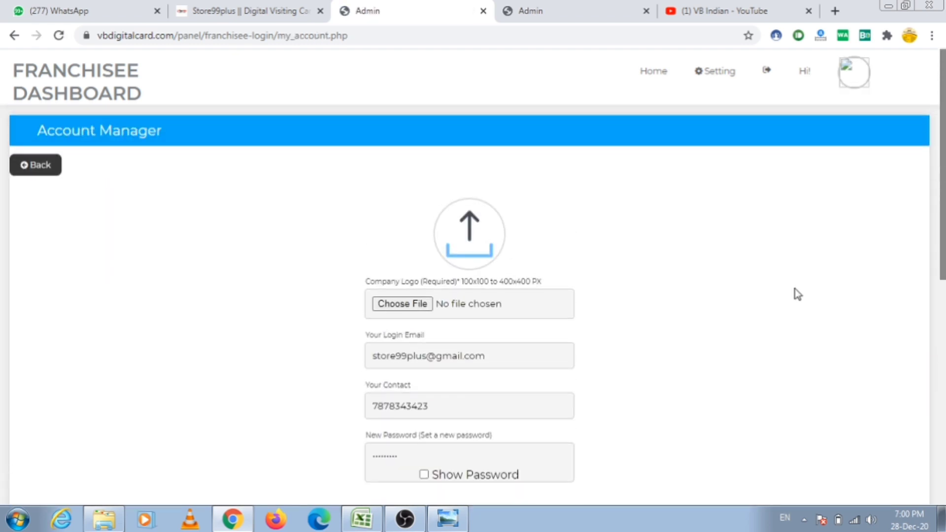
pyautogui.click(14, 35)
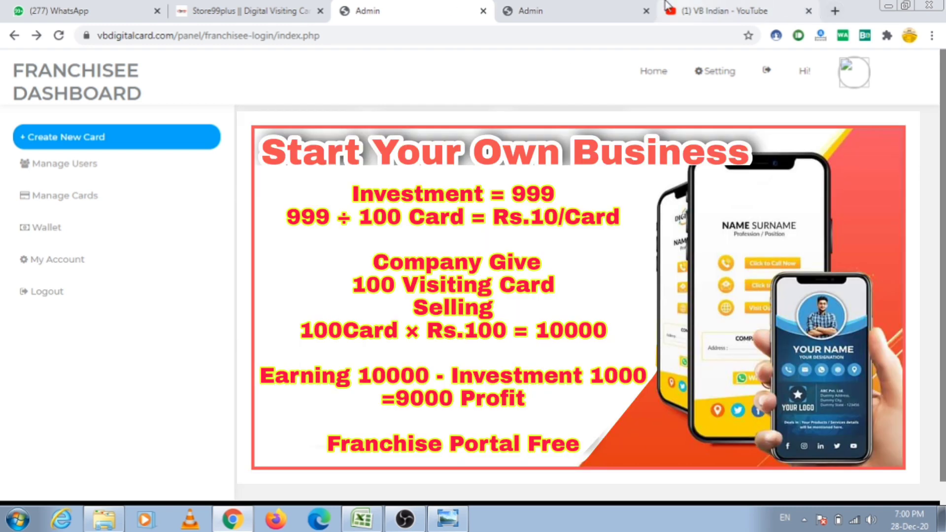
pyautogui.click(448, 519)
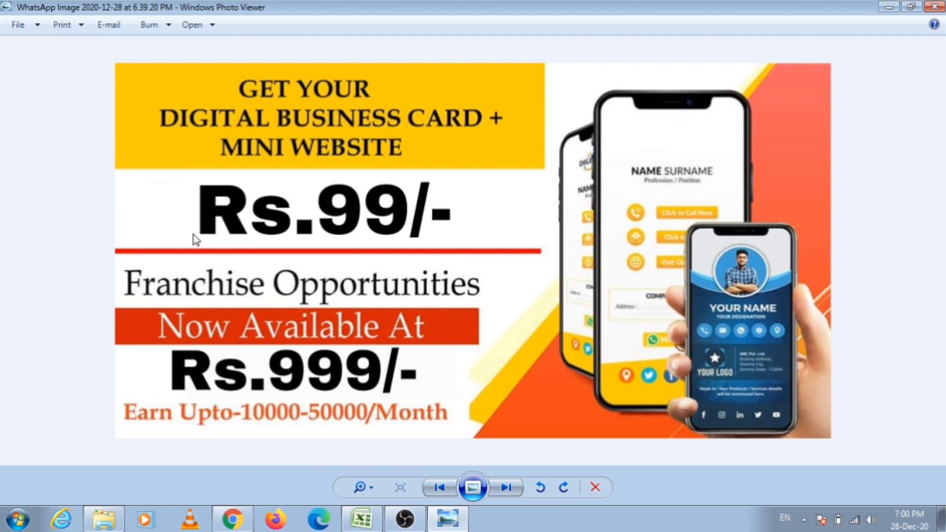
# Minimize Windows Photo Viewer to reveal the Franchisee Dashboard again
pyautogui.click(457, 525)
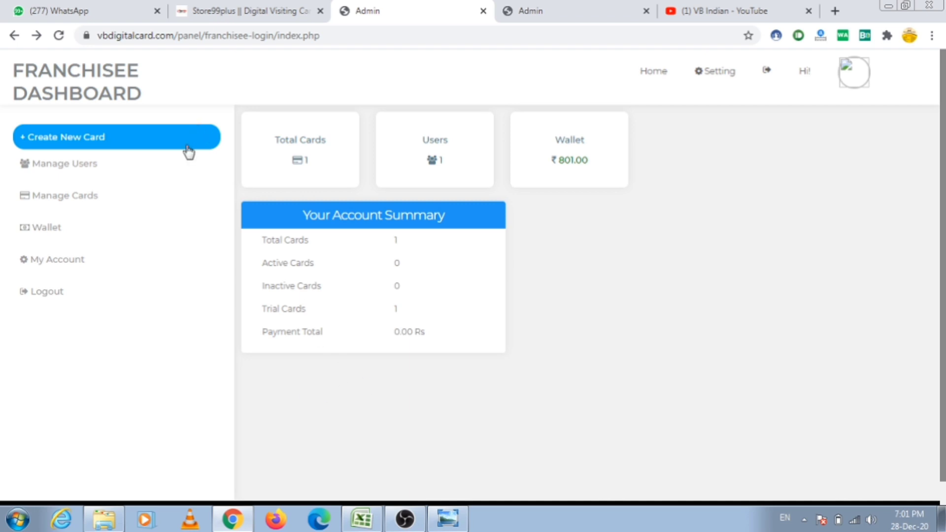
# Start a new card and put test entries 'sd' and 'd' in the login email and mobile fields
pyautogui.click(173, 141)
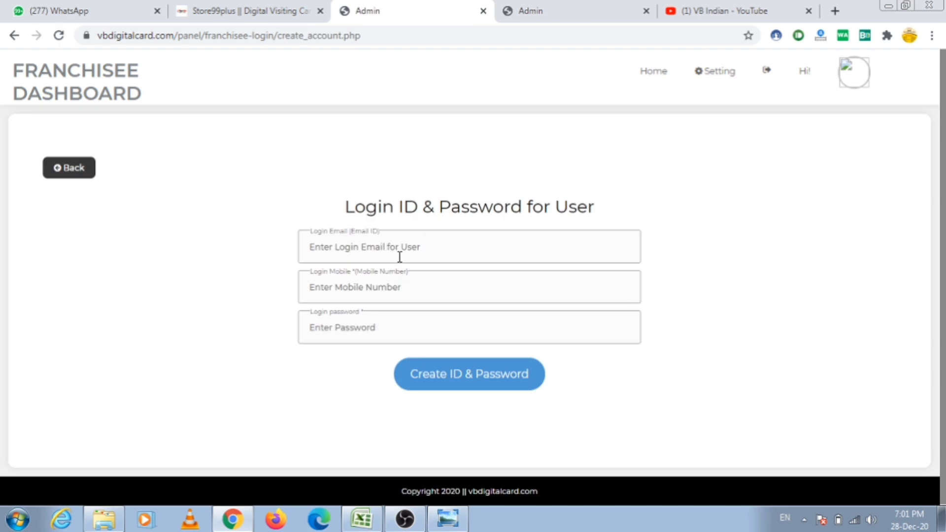
pyautogui.click(380, 251)
pyautogui.write('sd')
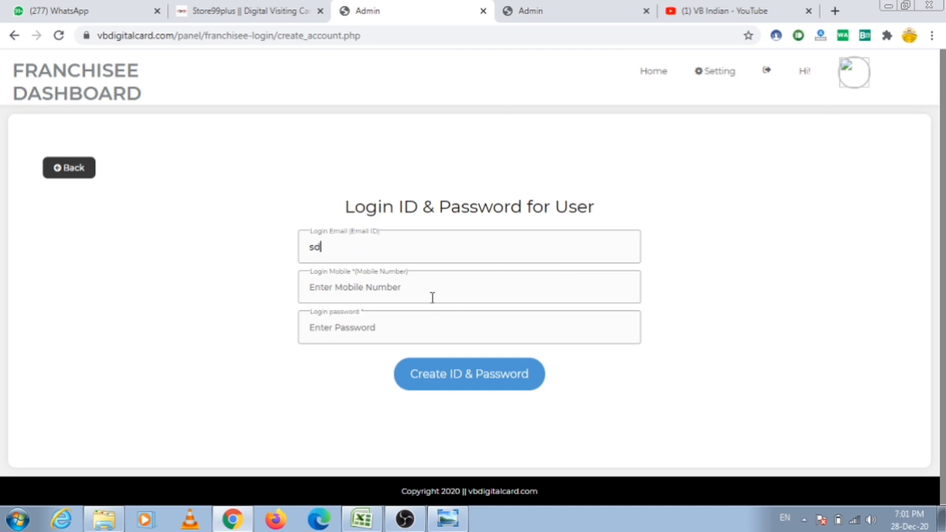
pyautogui.click(431, 298)
pyautogui.write('d')
pyautogui.click(421, 315)
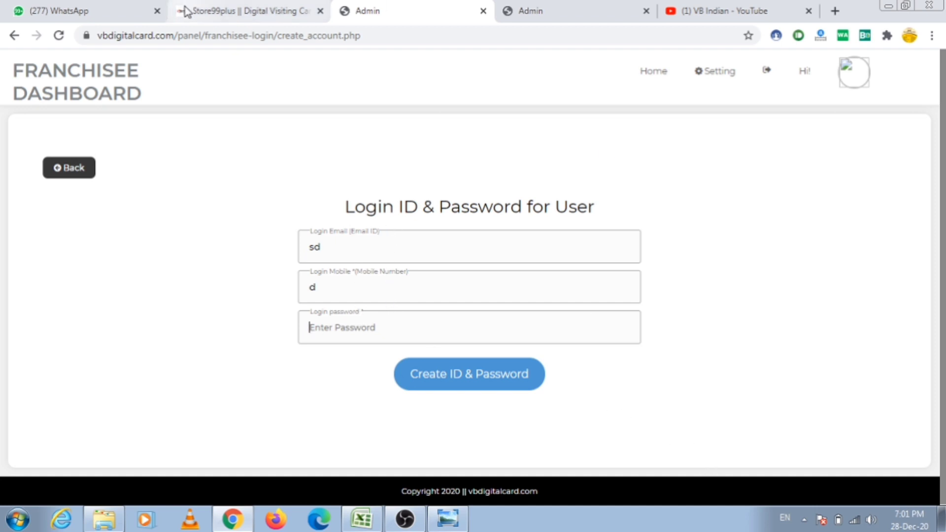
# Glance at the live Store99plus card tab, then go back to the franchisee dashboard
pyautogui.click(225, 7)
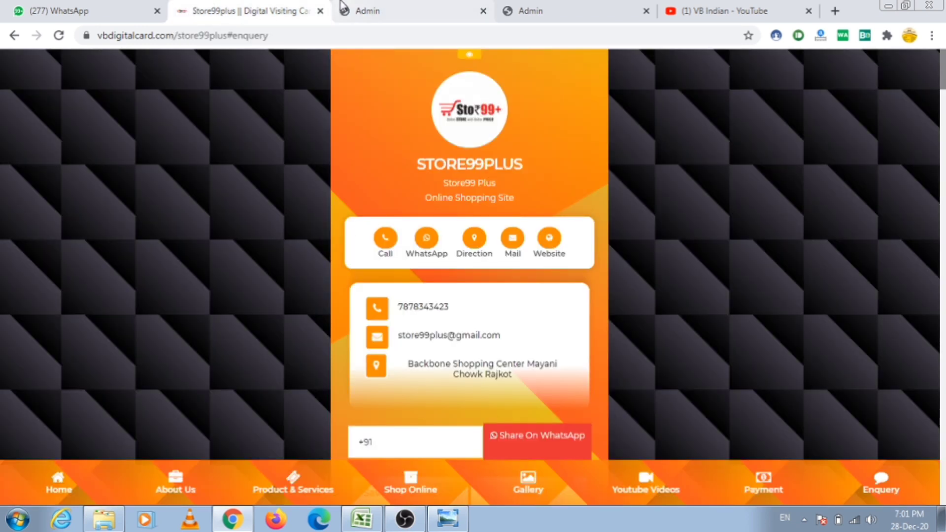
pyautogui.click(374, 9)
pyautogui.click(230, 10)
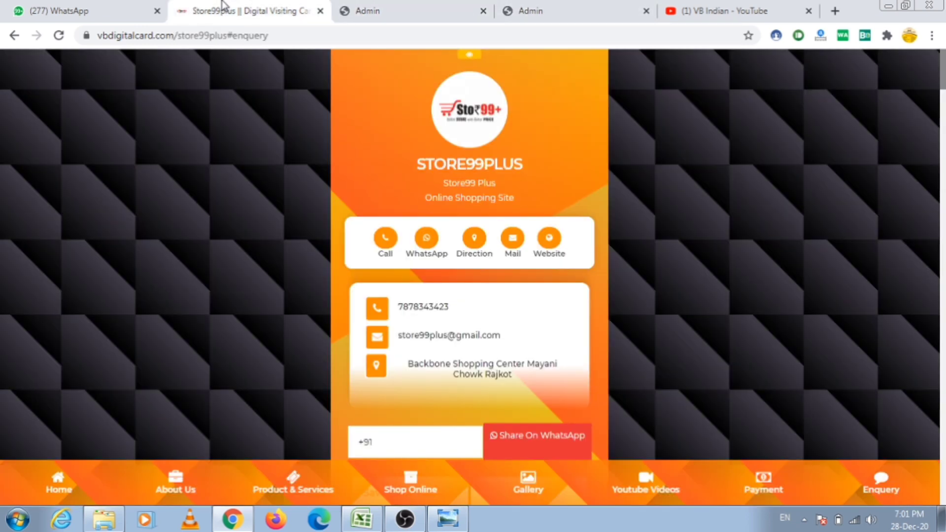
pyautogui.click(365, 10)
pyautogui.click(319, 33)
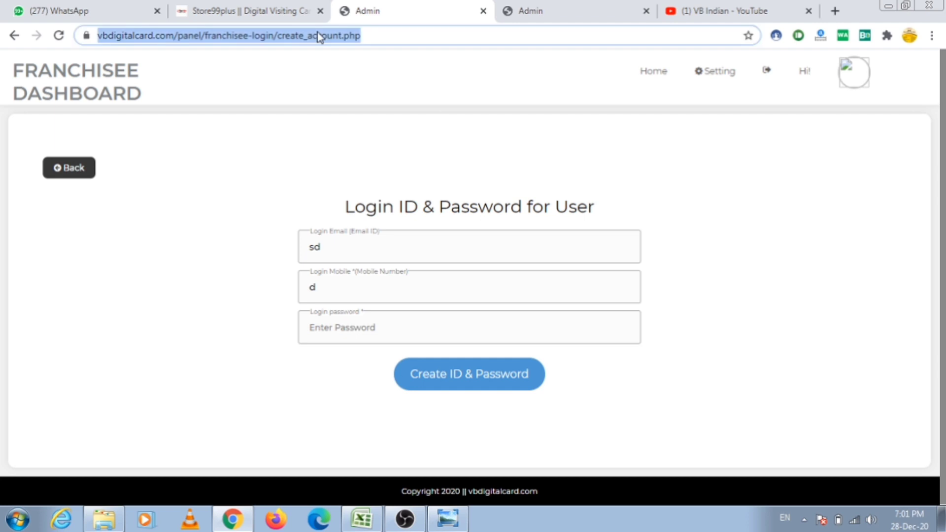
pyautogui.hotkey('alt', 'Left')
pyautogui.hotkey('alt', 'Left')
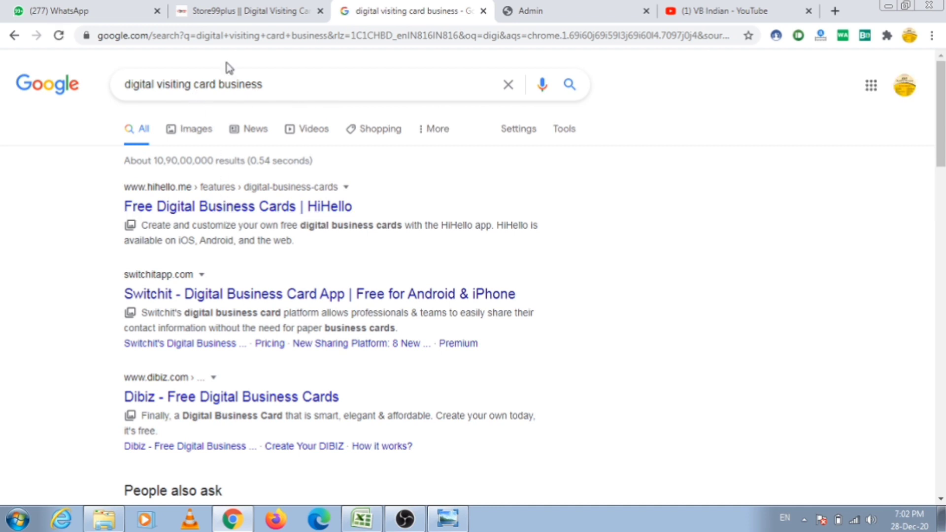
pyautogui.click(15, 35)
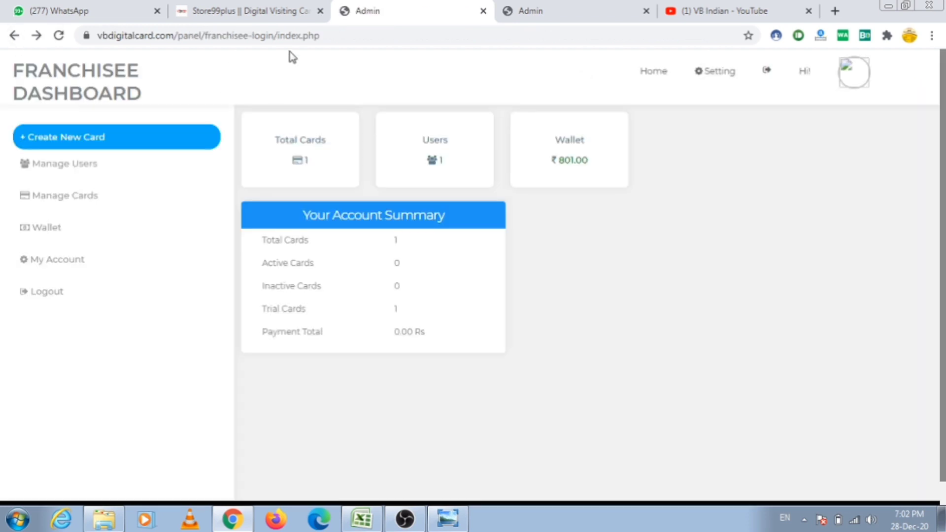
pyautogui.click(311, 38)
pyautogui.click(373, 42)
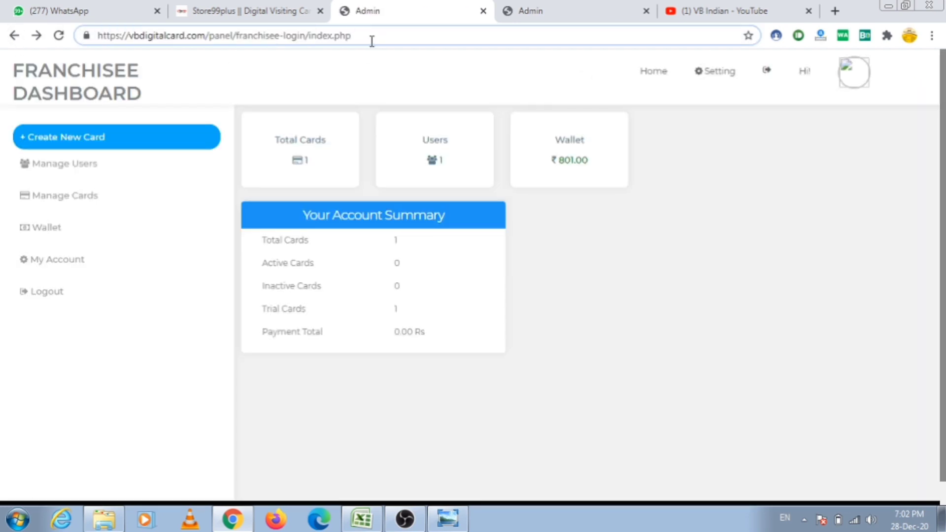
pyautogui.press('BackSpace')
pyautogui.press('BackSpace')
pyautogui.press('BackSpace')
pyautogui.press('BackSpace')
pyautogui.press('BackSpace')
pyautogui.press('BackSpace')
pyautogui.press('BackSpace')
pyautogui.press('BackSpace')
pyautogui.press('BackSpace')
pyautogui.press('BackSpace')
pyautogui.press('BackSpace')
pyautogui.press('BackSpace')
pyautogui.press('BackSpace')
pyautogui.press('BackSpace')
pyautogui.press('BackSpace')
pyautogui.press('BackSpace')
pyautogui.press('BackSpace')
pyautogui.press('BackSpace')
pyautogui.press('BackSpace')
pyautogui.press('BackSpace')
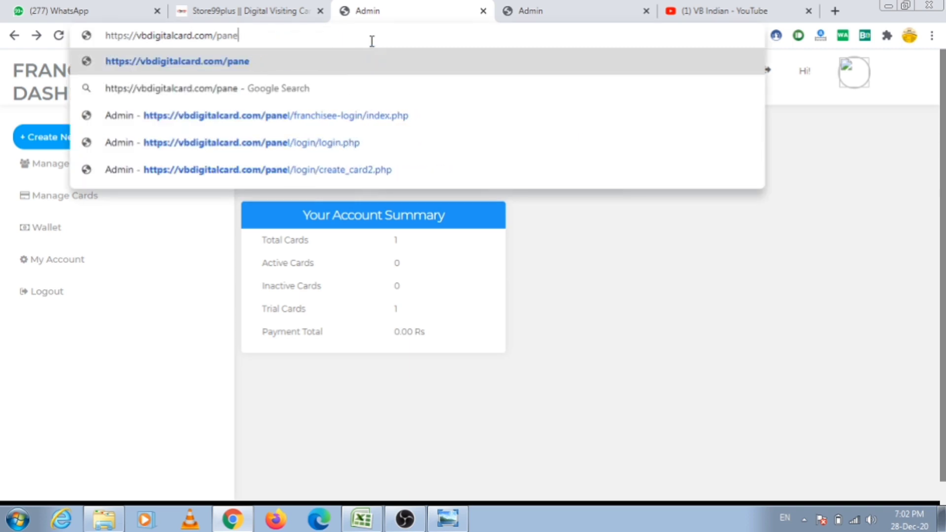
pyautogui.press('BackSpace')
pyautogui.press('BackSpace')
pyautogui.press('BackSpace')
pyautogui.press('BackSpace')
pyautogui.press('Return')
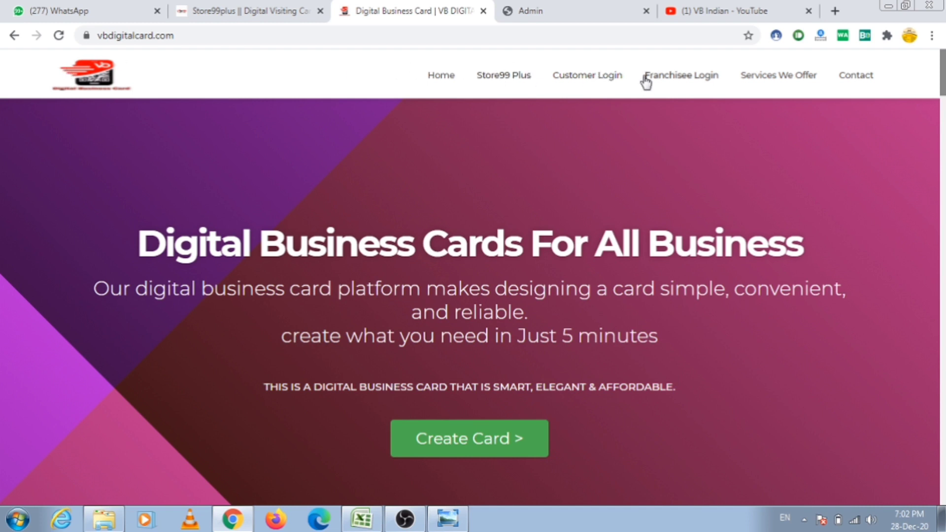
# Log in as the customer with the store's email and password, then edit card 57
pyautogui.click(615, 75)
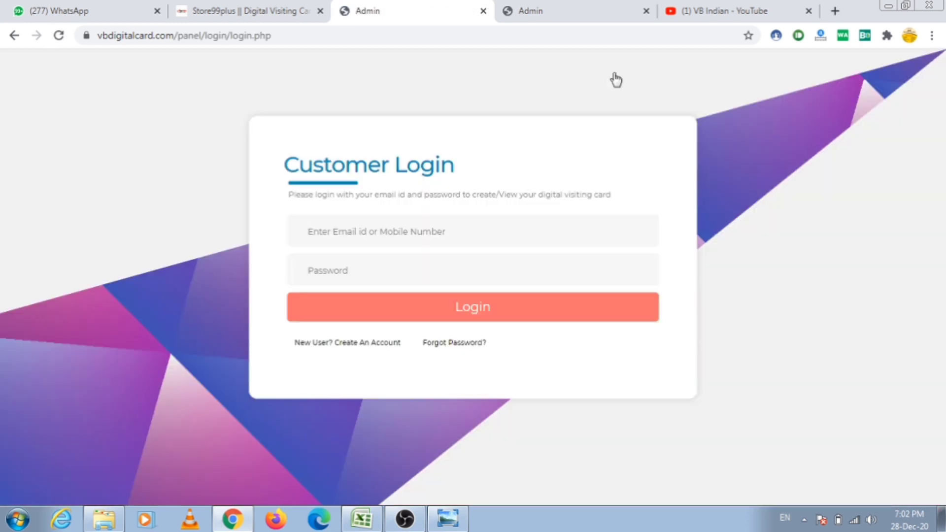
pyautogui.click(518, 234)
pyautogui.write('a')
pyautogui.press('BackSpace')
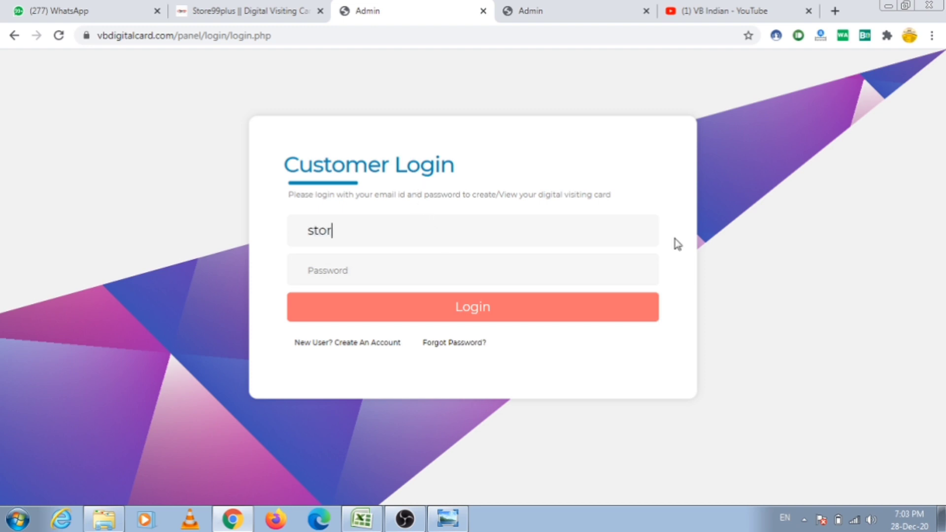
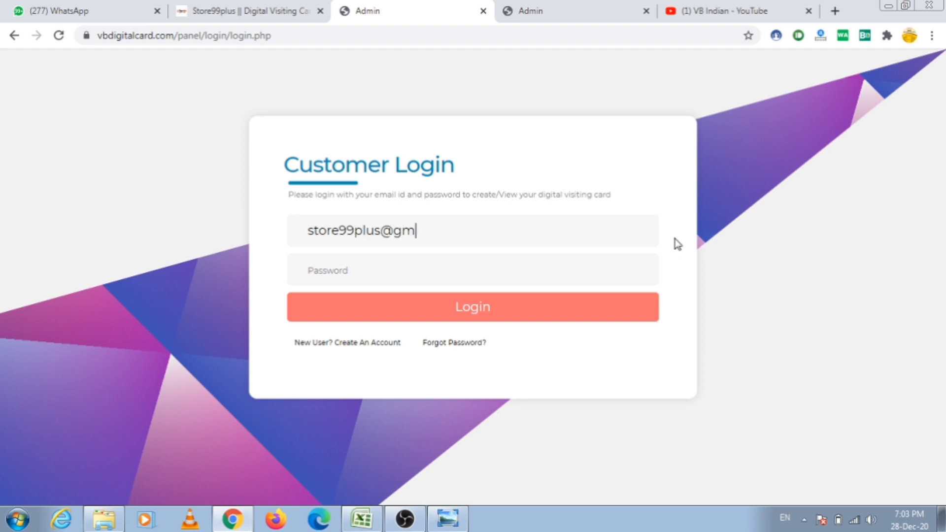
pyautogui.press('Tab')
pyautogui.write('1')
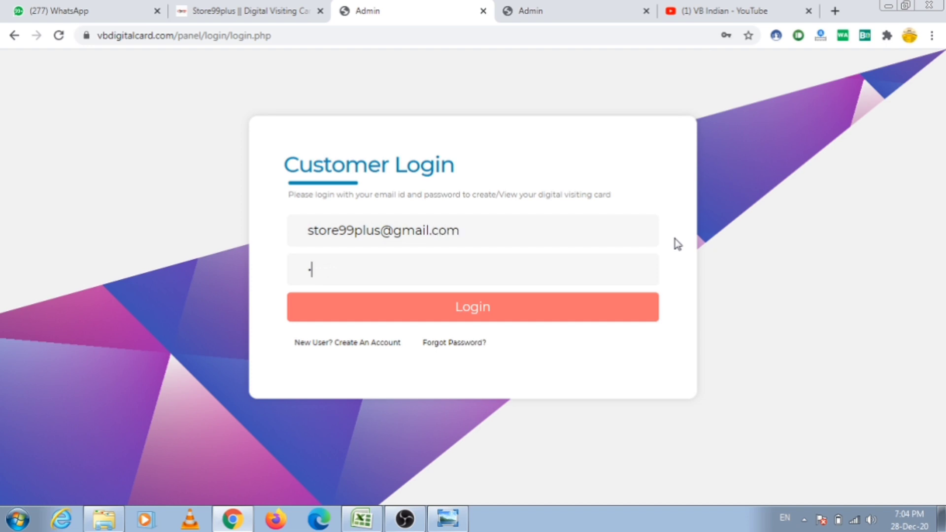
pyautogui.write('2345')
pyautogui.press('BackSpace')
pyautogui.press('BackSpace')
pyautogui.press('BackSpace')
pyautogui.write('12345')
pyautogui.press('Return')
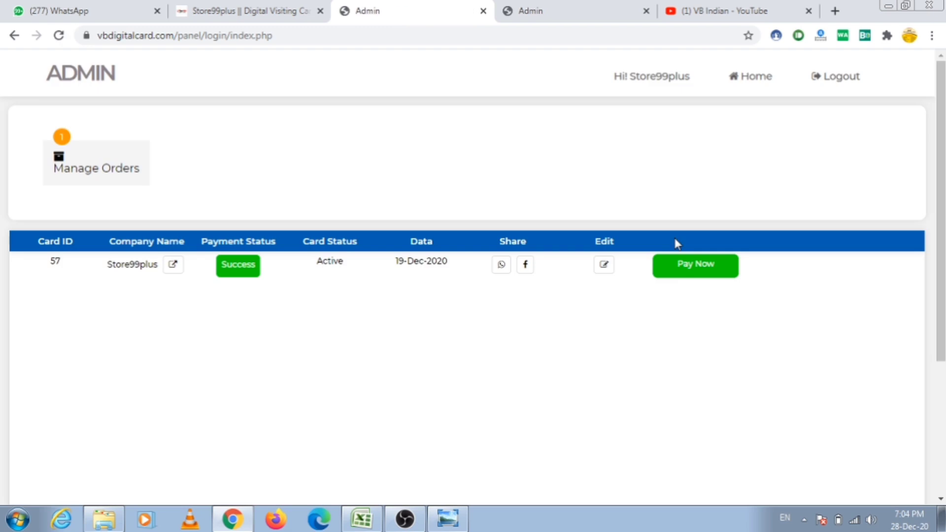
pyautogui.click(604, 265)
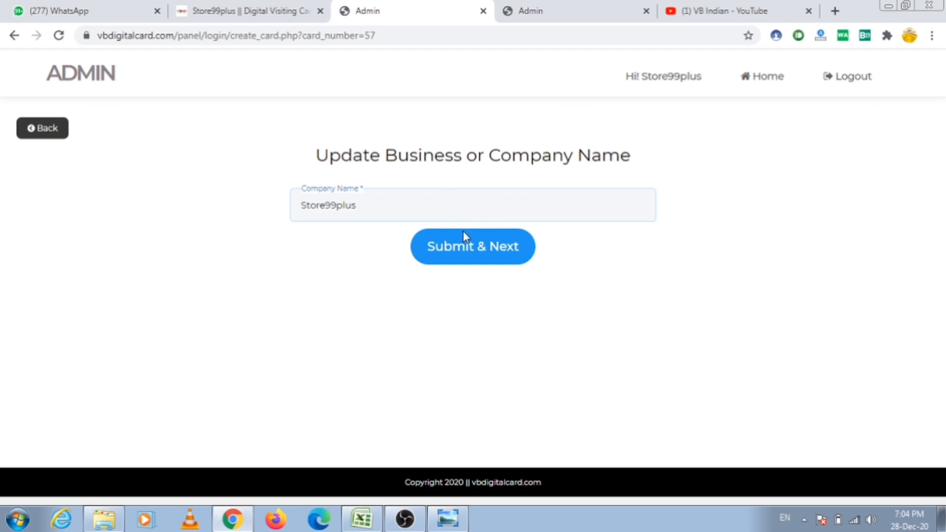
# Keep Store99plus as the company name and pick the tenth, red design as the theme
pyautogui.click(396, 204)
pyautogui.click(478, 246)
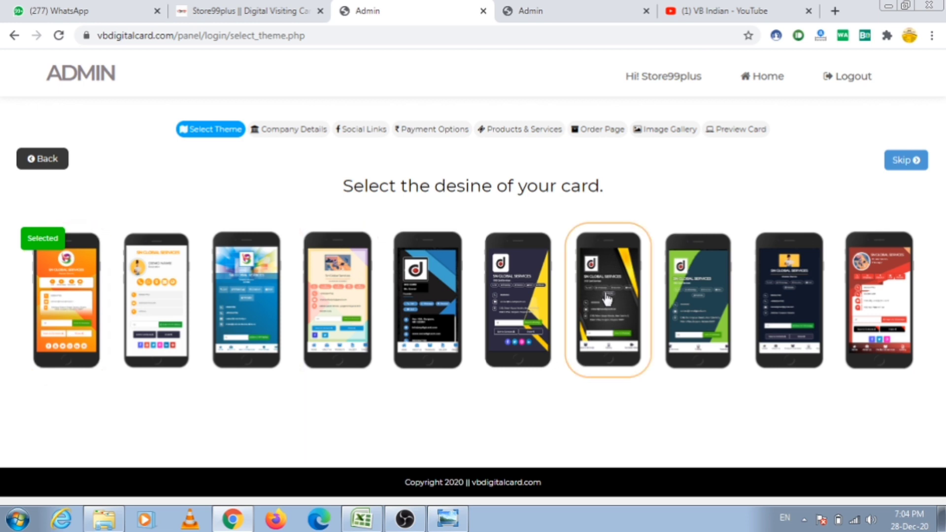
pyautogui.click(249, 11)
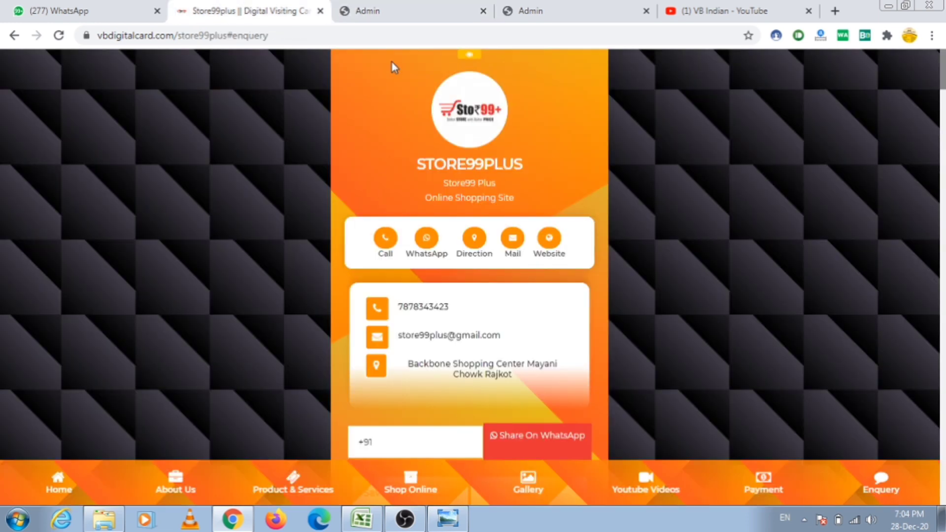
pyautogui.click(419, 11)
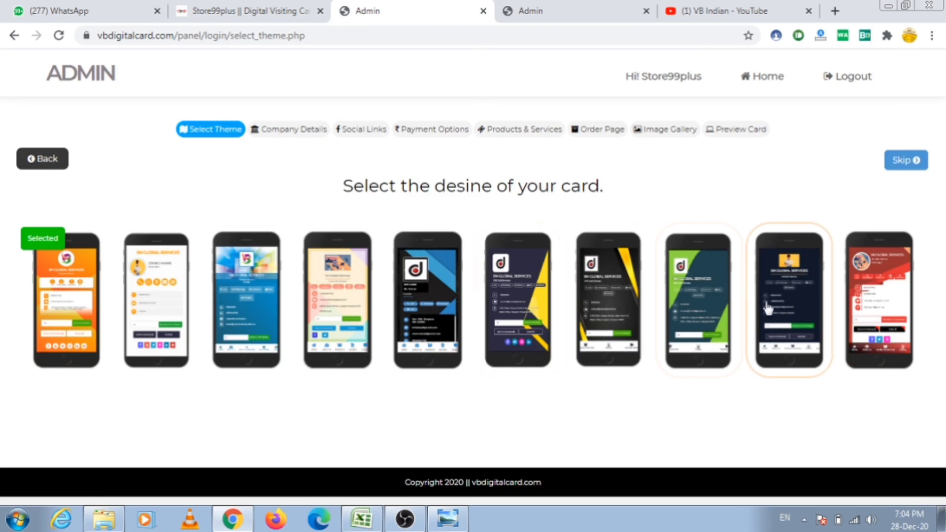
pyautogui.click(611, 302)
pyautogui.click(874, 323)
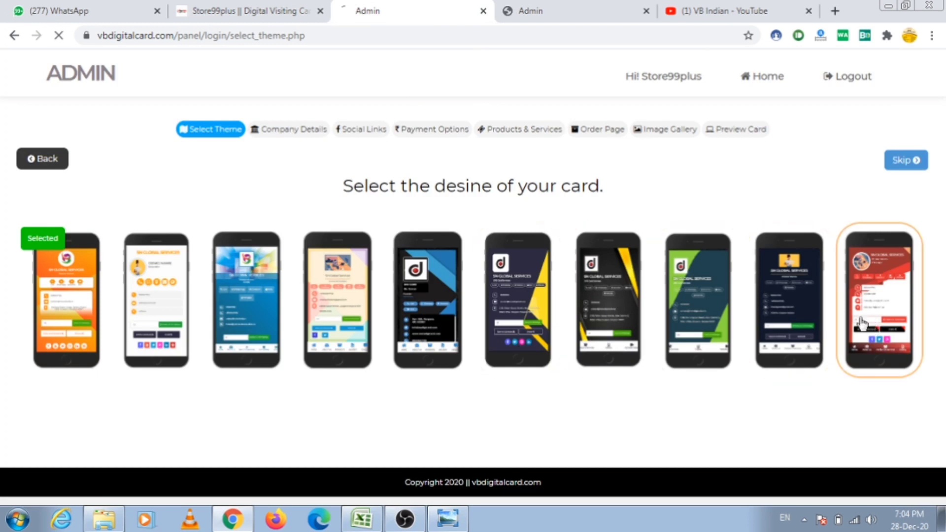
# Review the prefilled Store99plus company details and submit them unchanged with Next 3
pyautogui.scroll(-2, 475, 294)
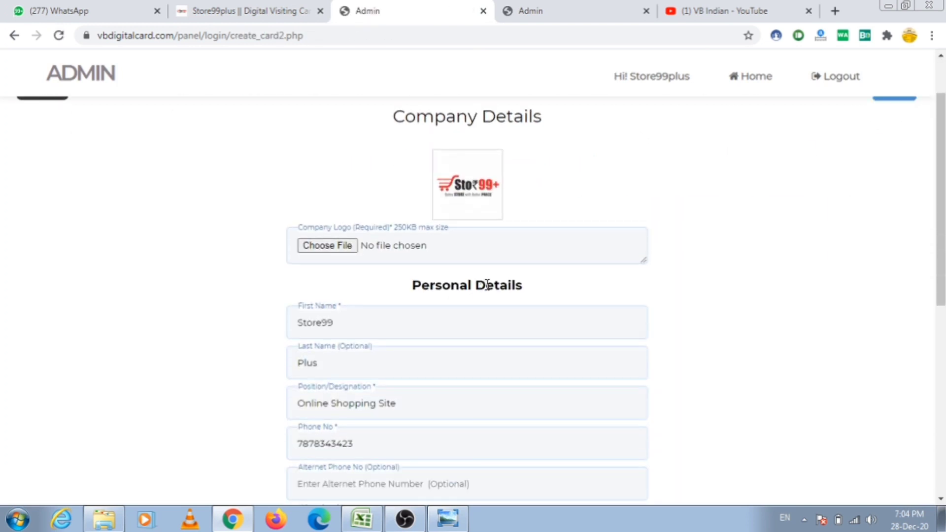
pyautogui.scroll(2, 490, 279)
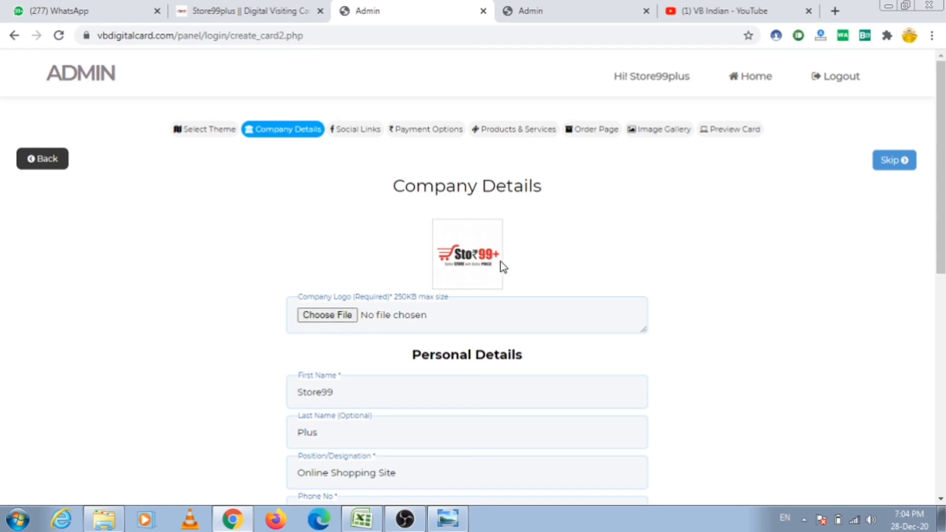
pyautogui.scroll(-4, 520, 266)
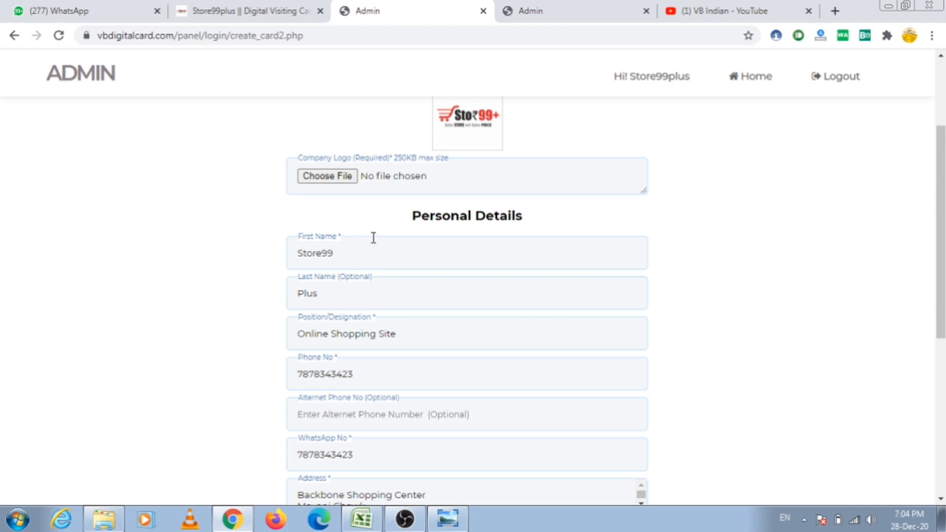
pyautogui.scroll(-2, 373, 237)
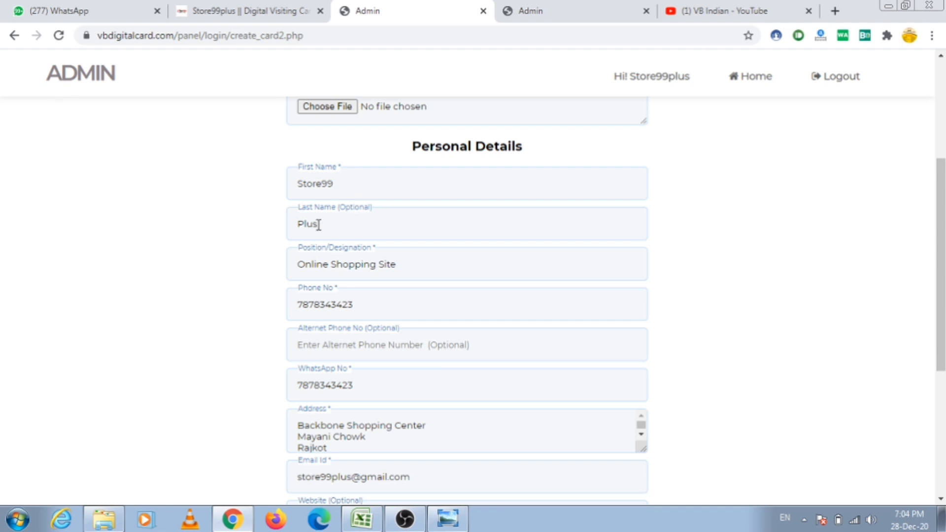
pyautogui.scroll(-1, 324, 266)
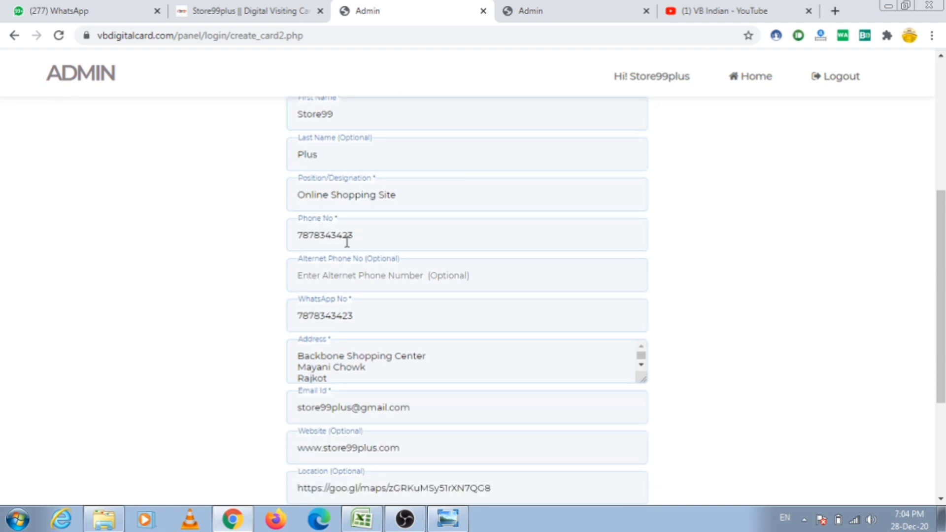
pyautogui.scroll(-1, 328, 240)
pyautogui.scroll(-1, 328, 240)
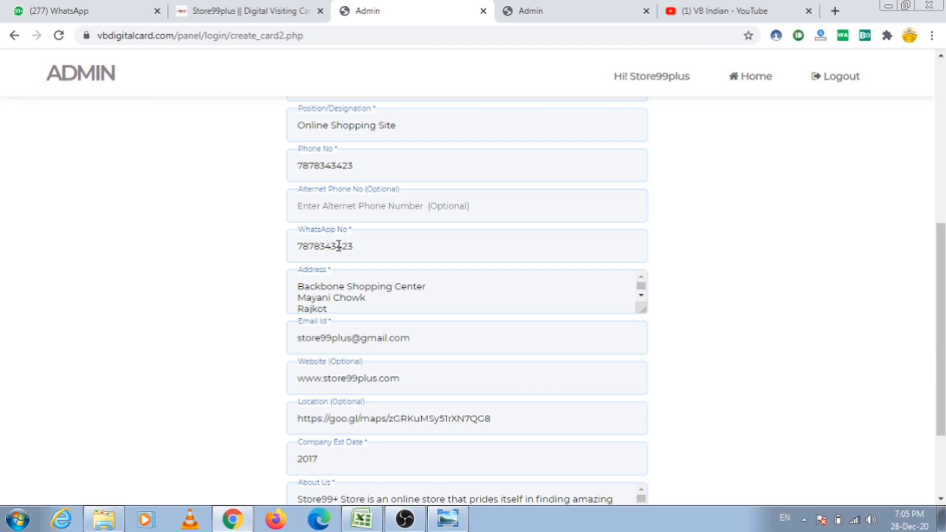
pyautogui.scroll(-1, 325, 254)
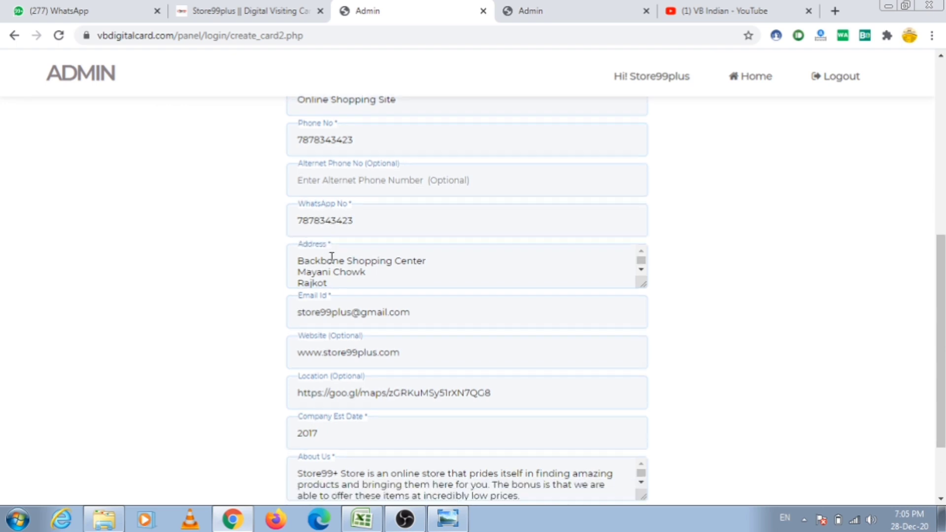
pyautogui.scroll(-1, 331, 258)
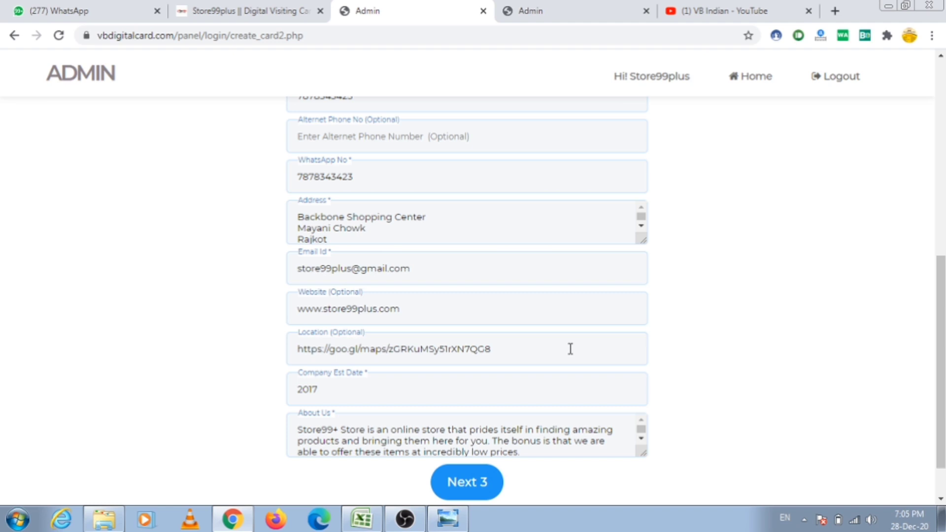
pyautogui.scroll(-1, 570, 349)
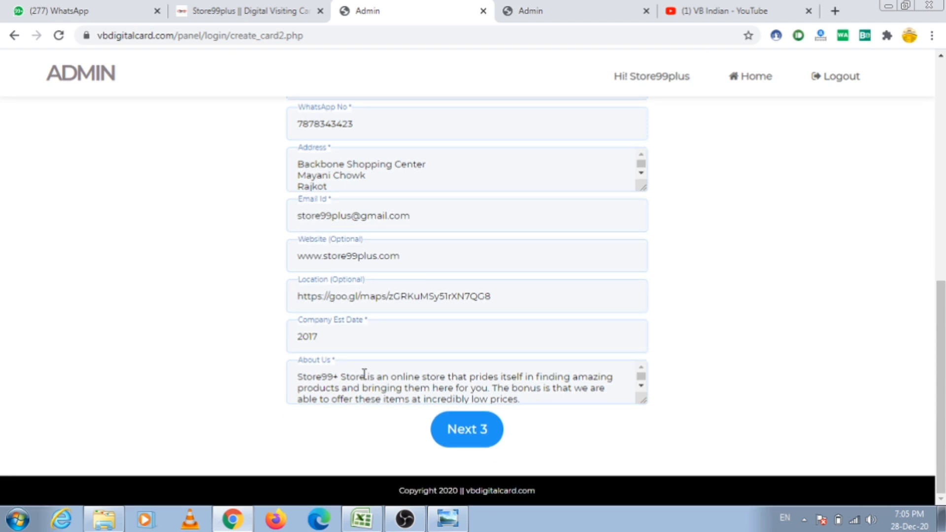
pyautogui.scroll(-1, 363, 376)
pyautogui.click(477, 437)
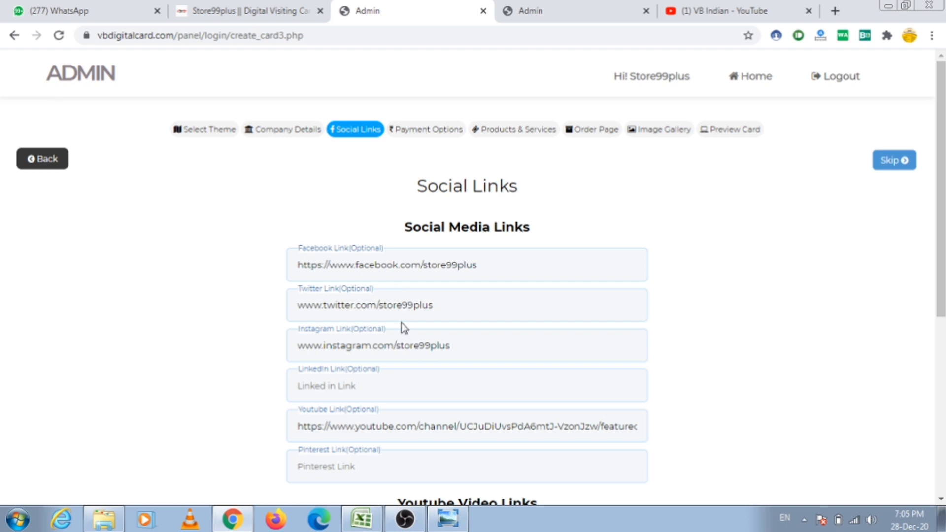
# Save the prefilled Facebook, Twitter, Instagram and YouTube links unchanged
pyautogui.scroll(-1, 400, 262)
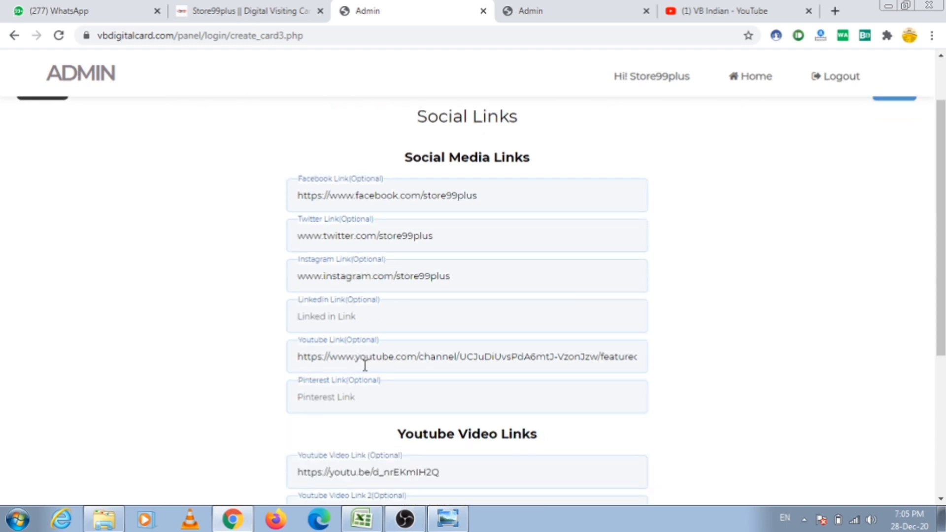
pyautogui.scroll(-3, 364, 365)
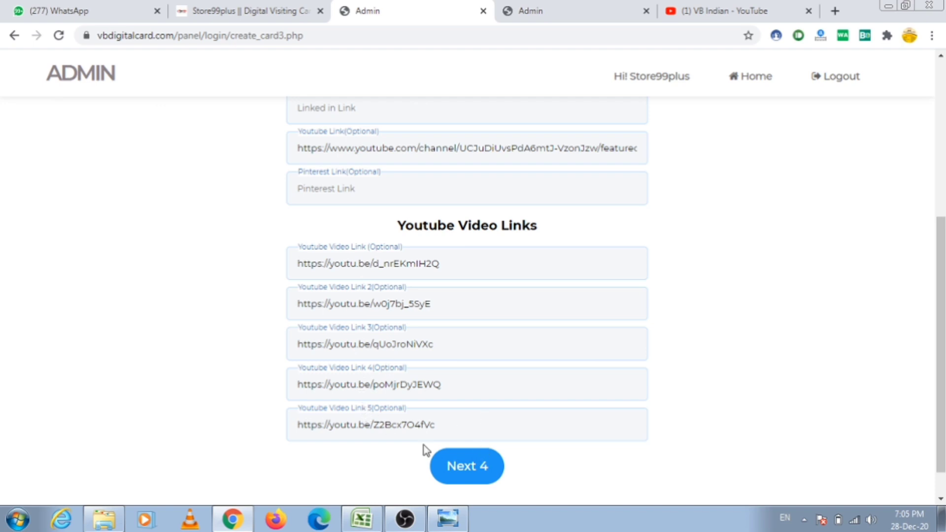
pyautogui.click(467, 466)
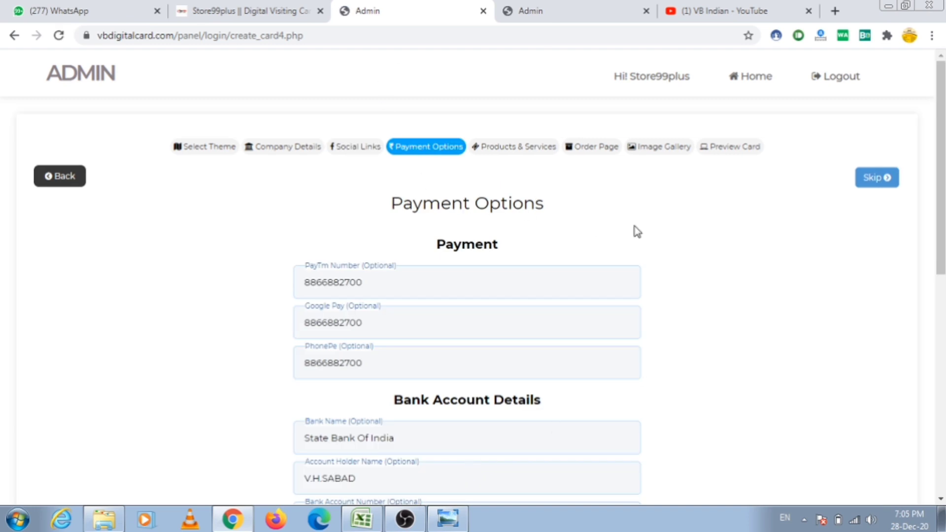
# Set the bank account type to Savings Account
pyautogui.scroll(-2, 397, 274)
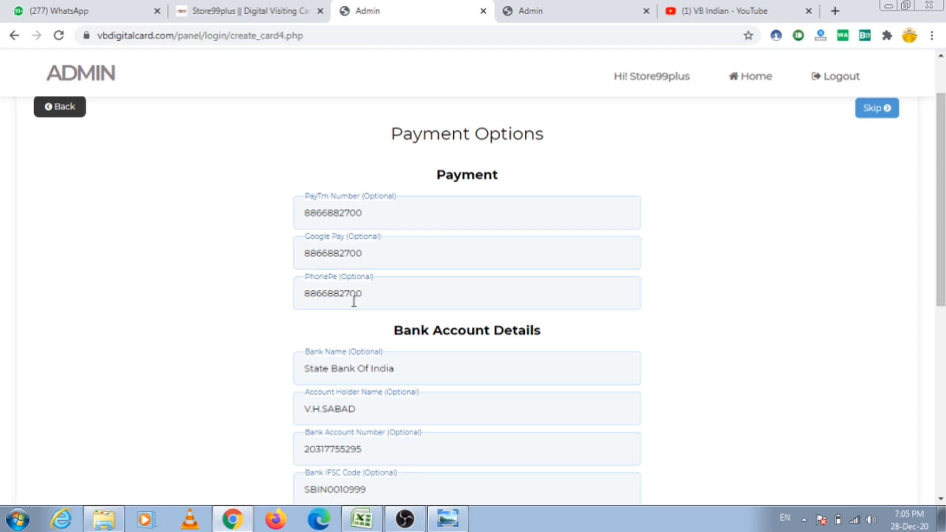
pyautogui.scroll(-2, 371, 302)
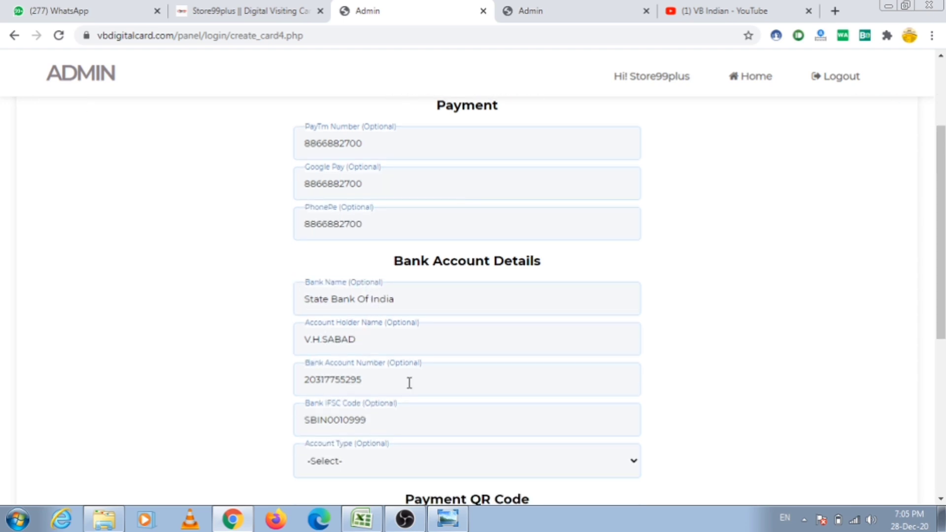
pyautogui.scroll(-1, 369, 447)
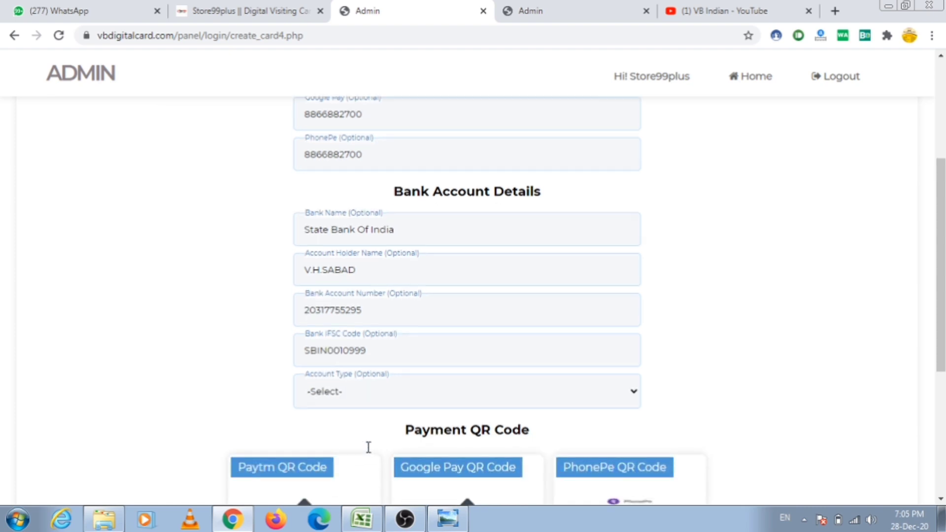
pyautogui.click(410, 397)
pyautogui.click(395, 427)
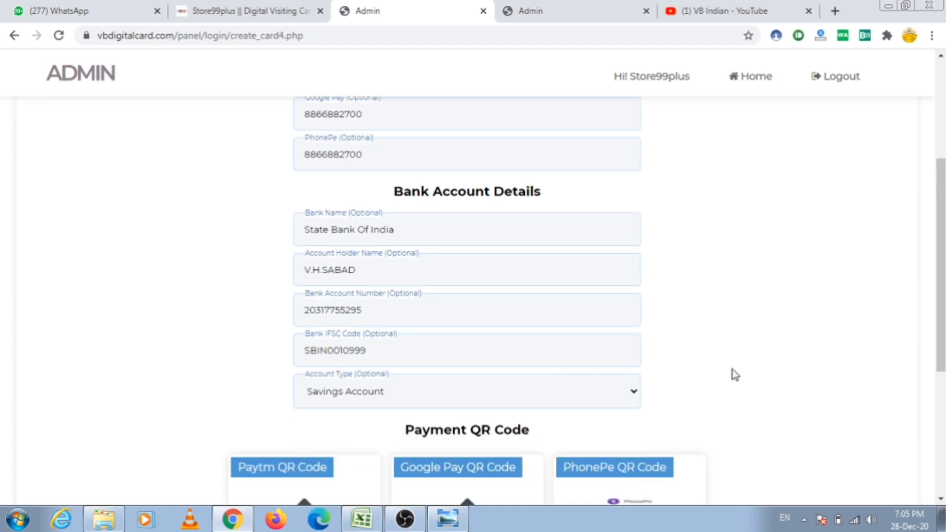
# Save the payment options with Next 5
pyautogui.scroll(-2, 640, 371)
pyautogui.scroll(-2, 507, 365)
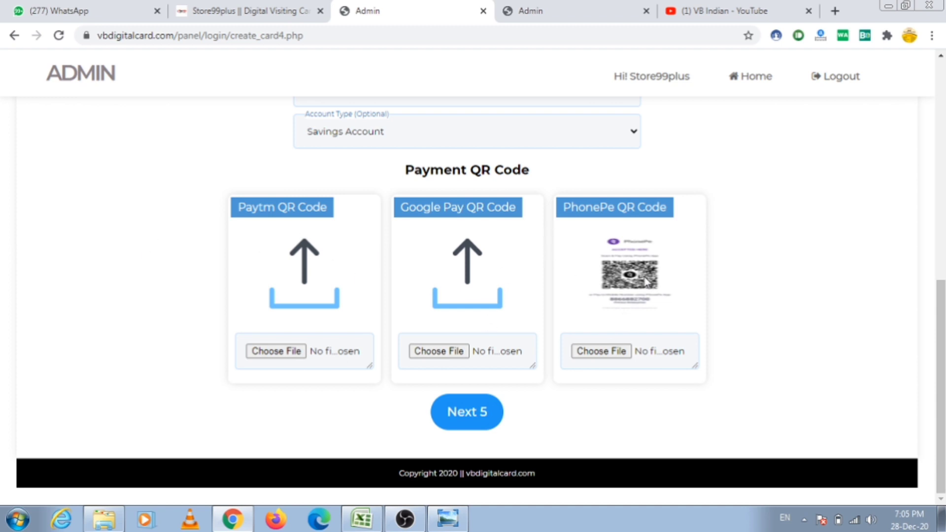
pyautogui.click(486, 412)
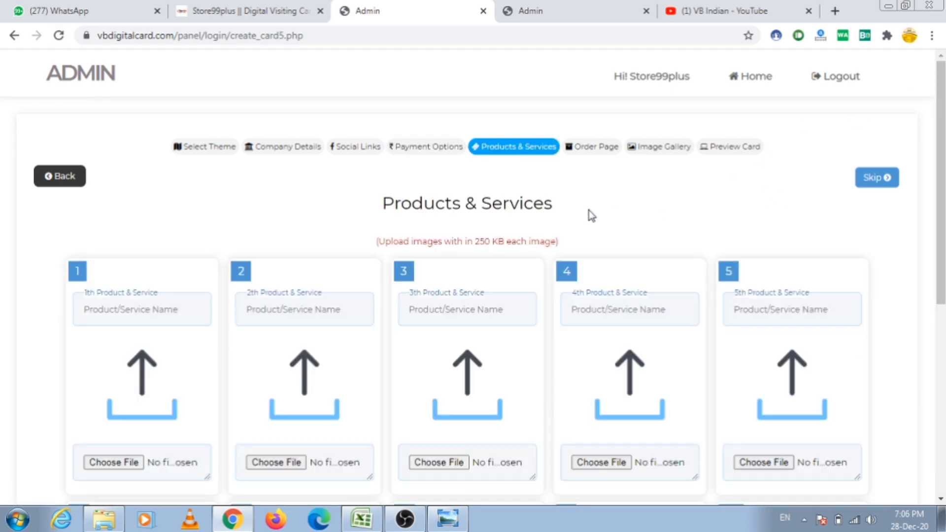
# Submit Products & Services unchanged with Next 6, then continue to the Ecommerce step
pyautogui.scroll(-7, 332, 242)
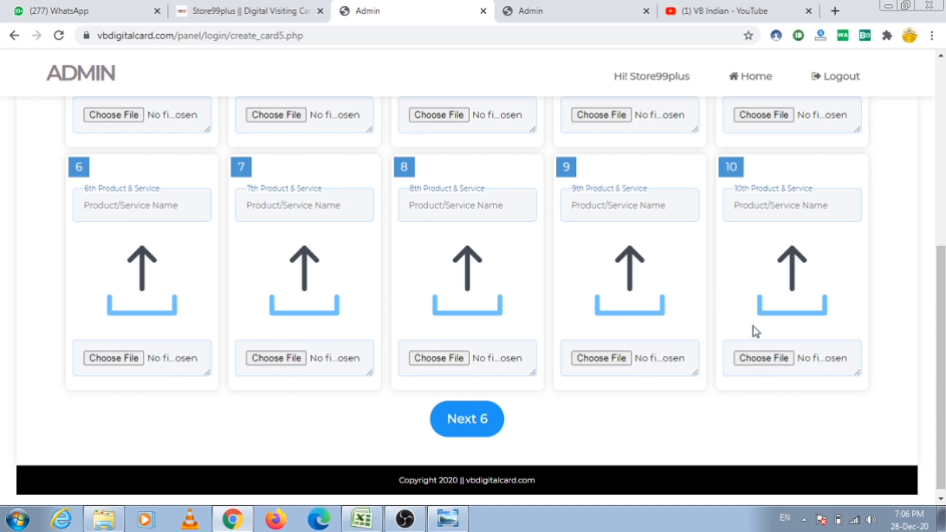
pyautogui.scroll(5, 755, 332)
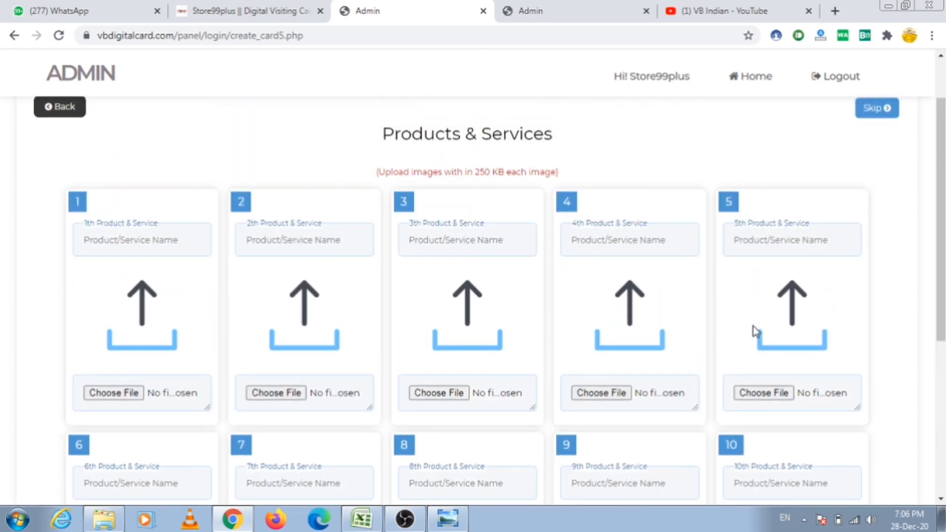
pyautogui.scroll(-3, 756, 331)
pyautogui.scroll(-3, 436, 294)
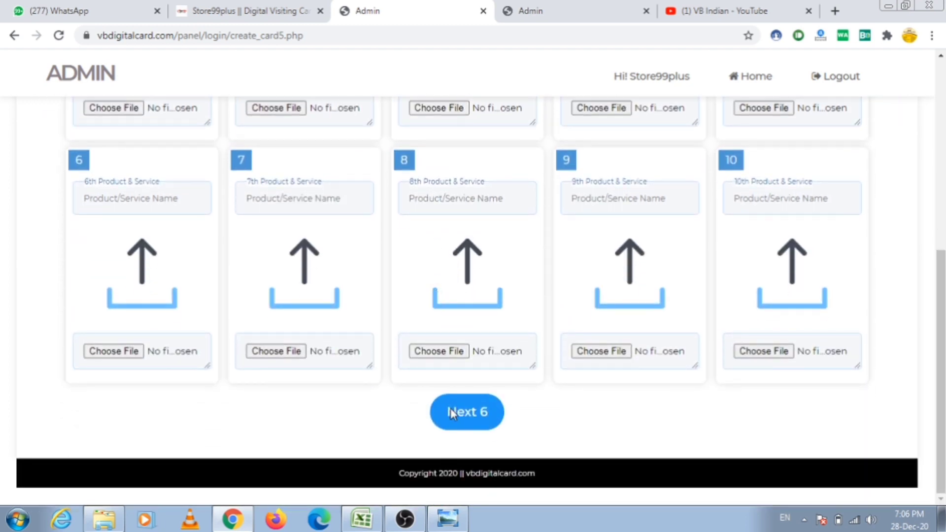
pyautogui.click(453, 411)
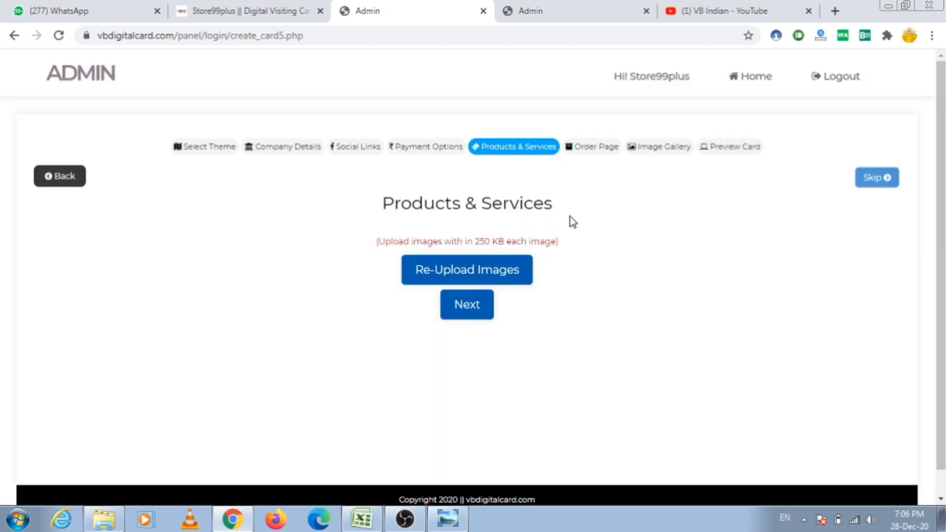
pyautogui.click(488, 312)
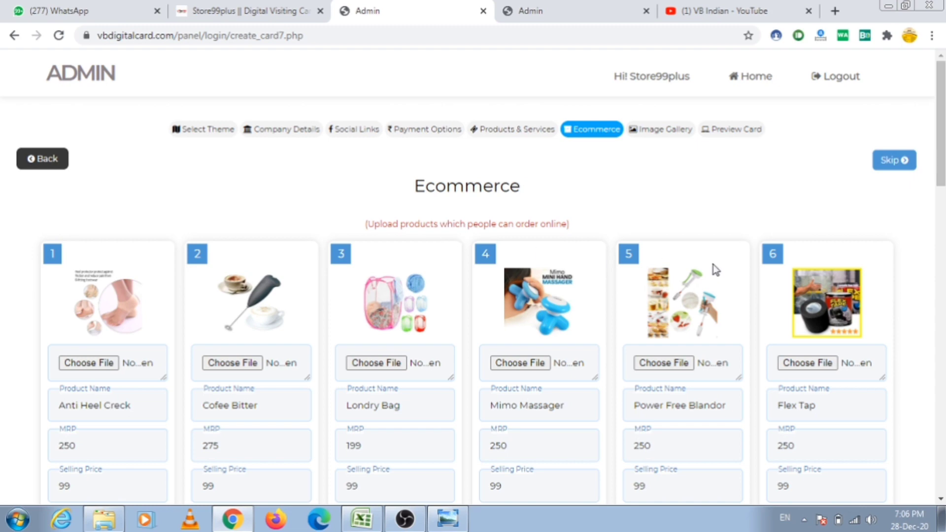
# Confirm saving the twelve priced ecommerce products, then advance to the Image Gallery
pyautogui.scroll(-4, 714, 269)
pyautogui.scroll(-7, 716, 270)
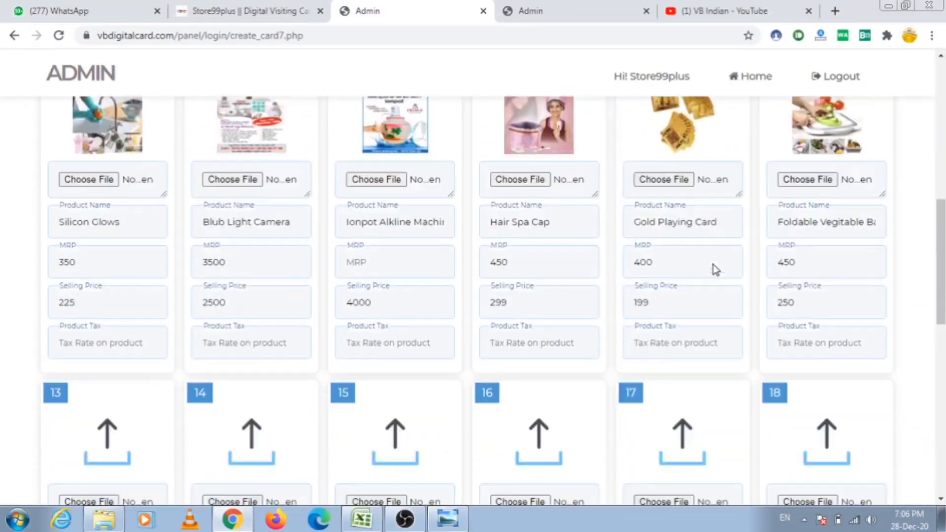
pyautogui.scroll(-5, 714, 265)
pyautogui.scroll(7, 714, 265)
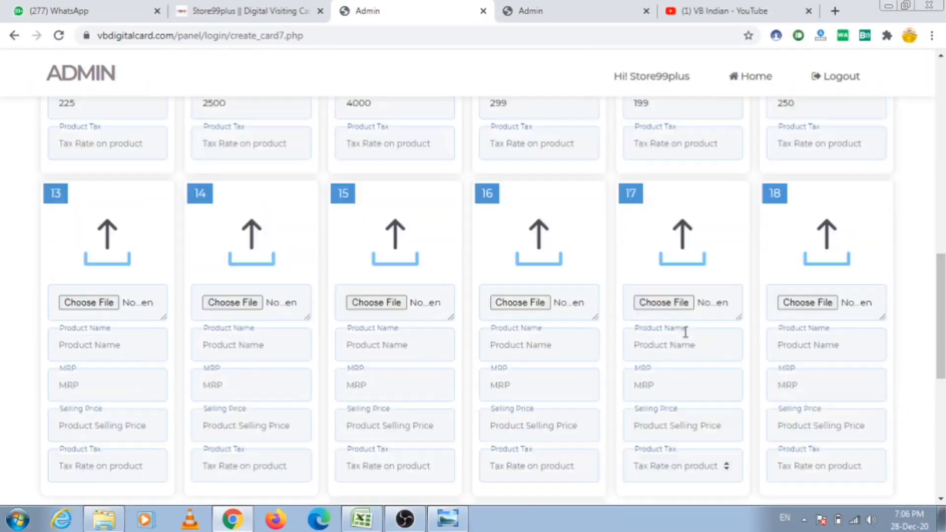
pyautogui.scroll(8, 121, 273)
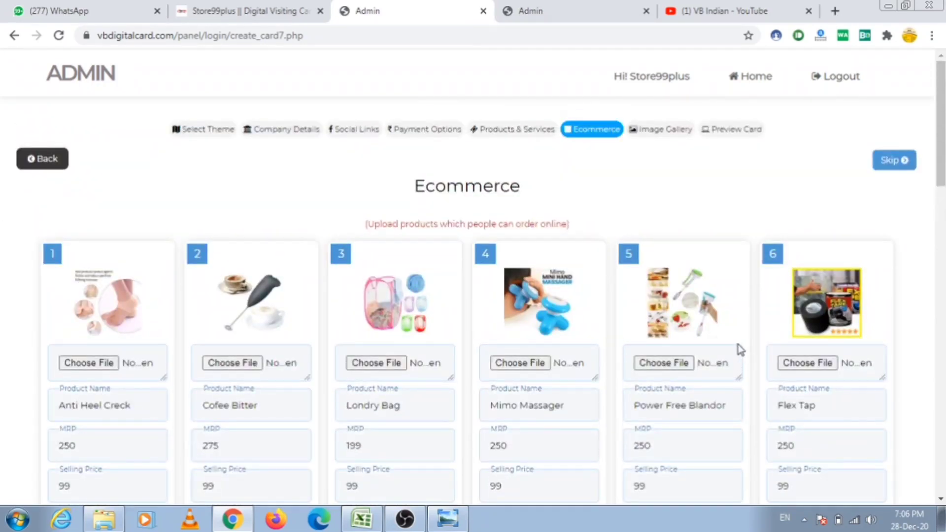
pyautogui.scroll(-1, 751, 317)
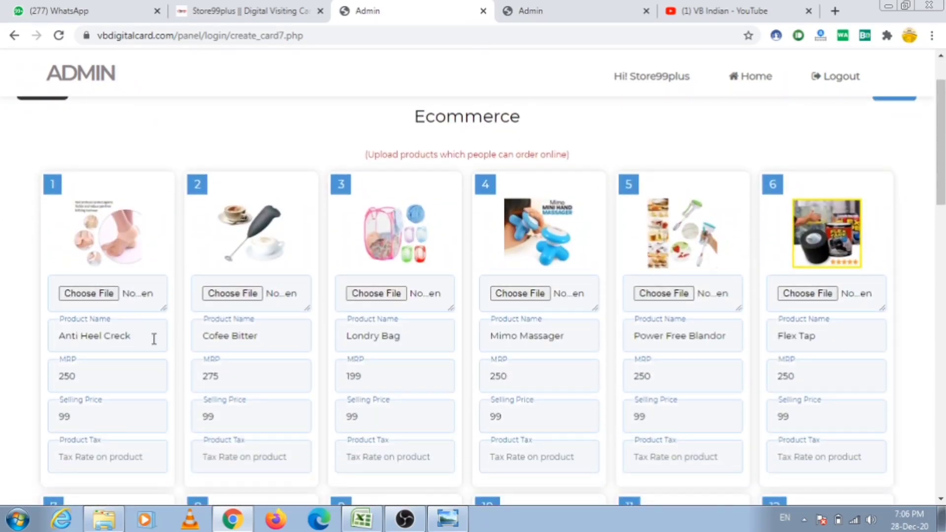
pyautogui.scroll(-1, 84, 374)
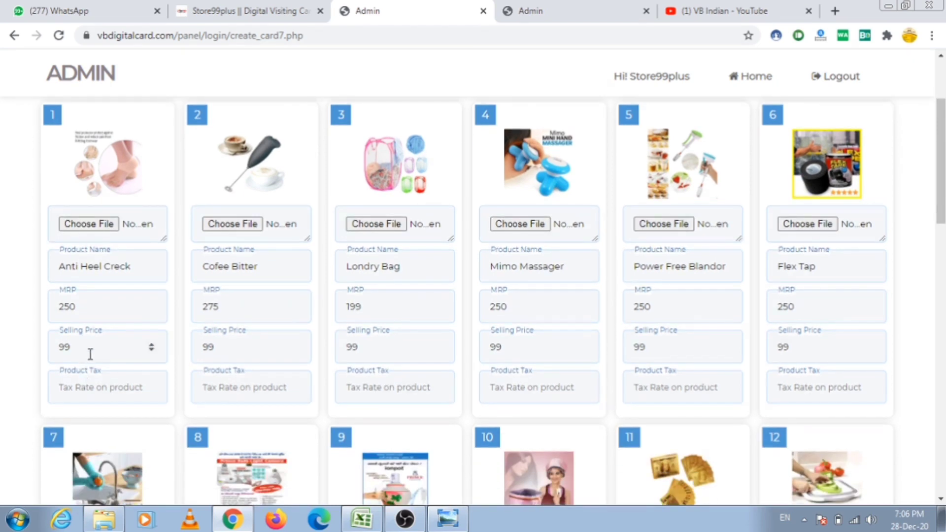
pyautogui.scroll(-10, 180, 394)
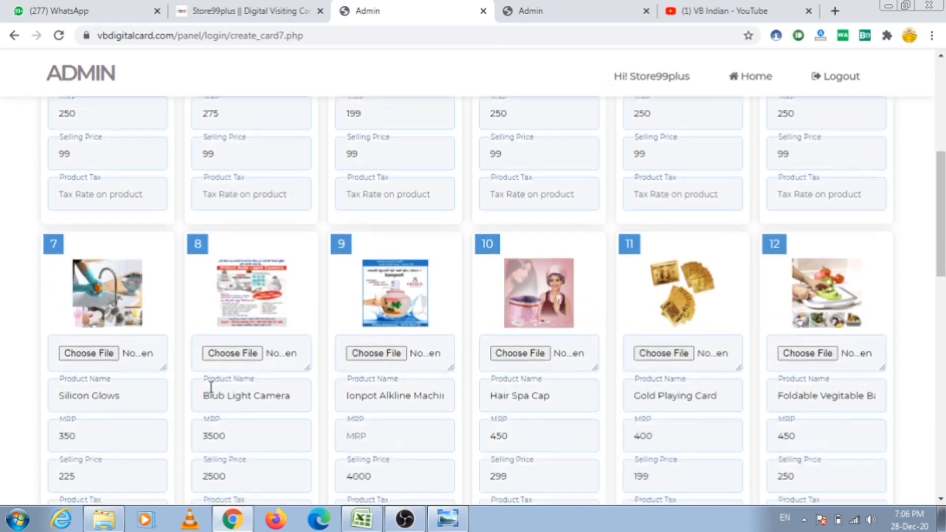
pyautogui.scroll(-7, 632, 367)
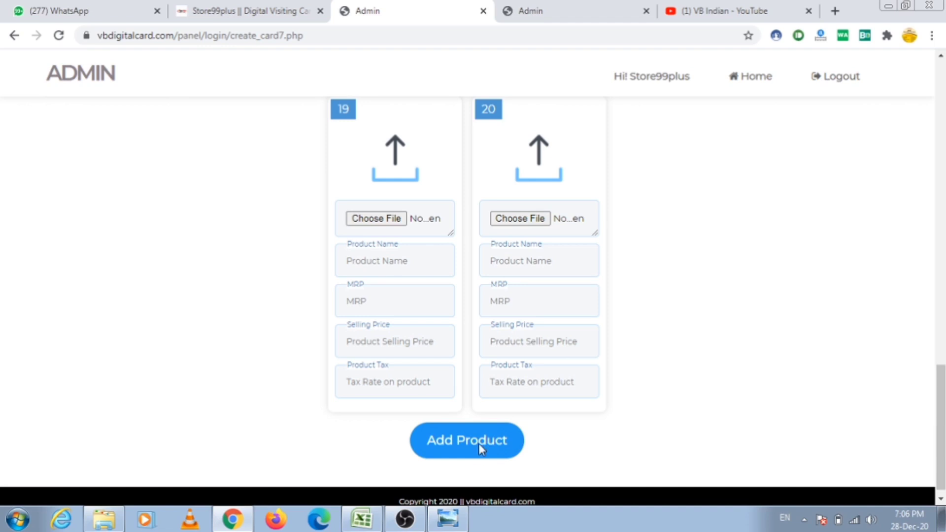
pyautogui.click(480, 449)
pyautogui.click(506, 446)
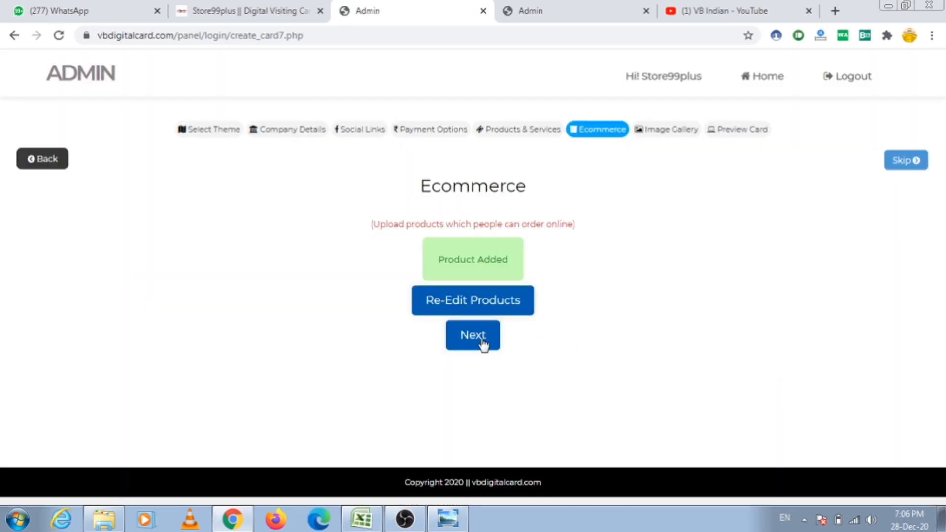
pyautogui.click(484, 343)
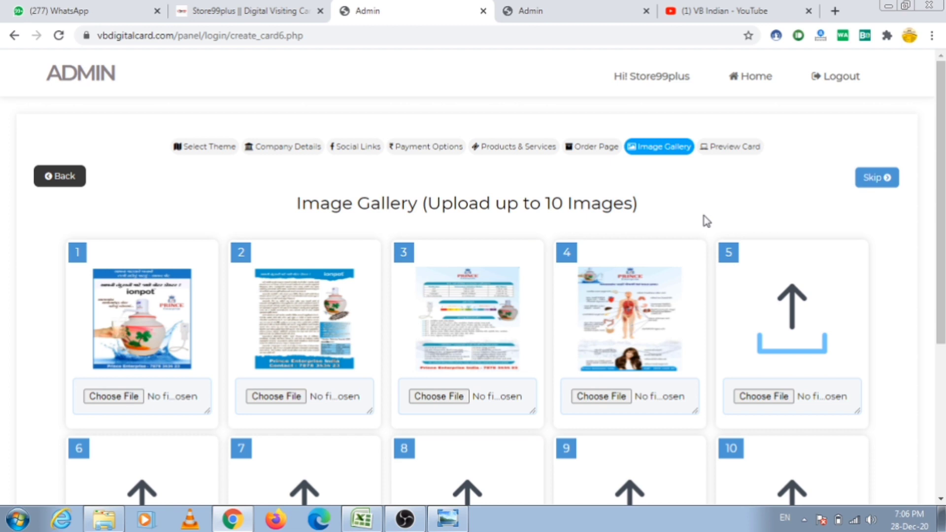
# Submit the gallery's four flyers with Complete & Preview, then open the STORE99PLUS card preview
pyautogui.scroll(-5, 688, 215)
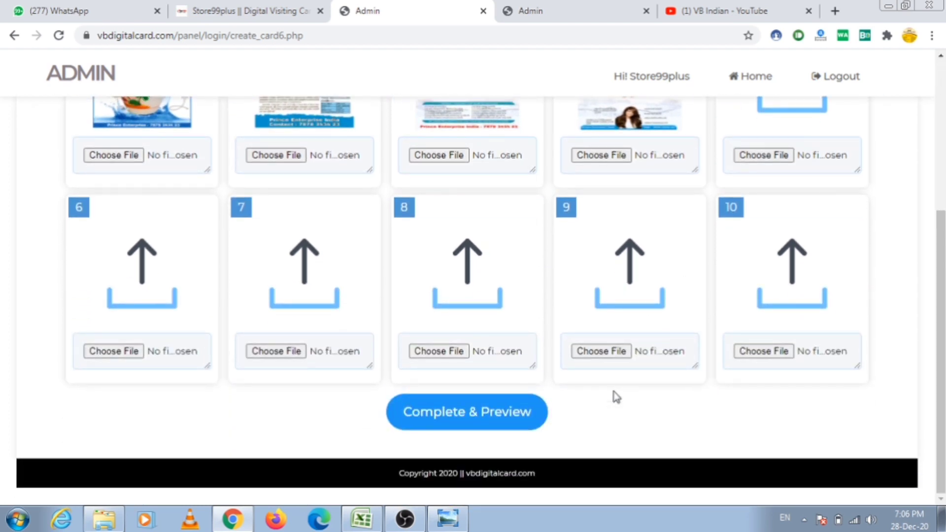
pyautogui.click(522, 422)
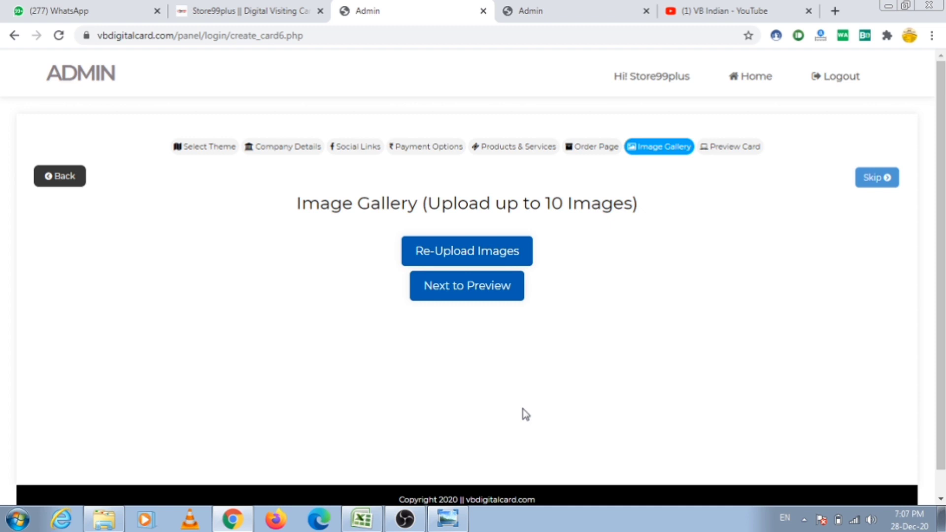
pyautogui.click(495, 291)
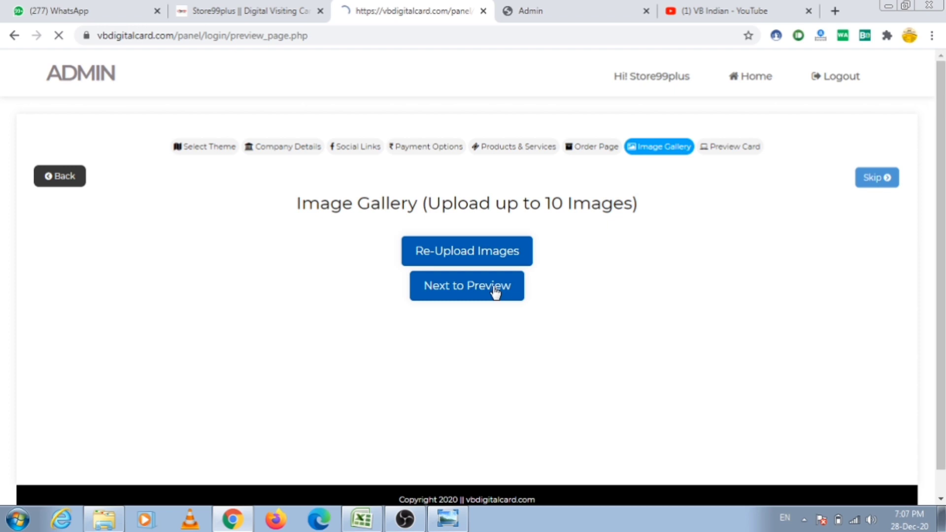